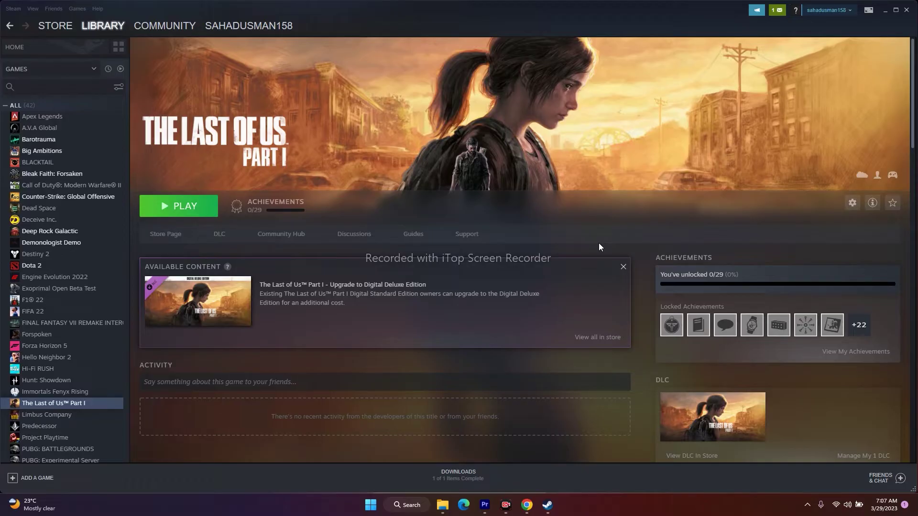
pyautogui.scroll(-7, 593, 294)
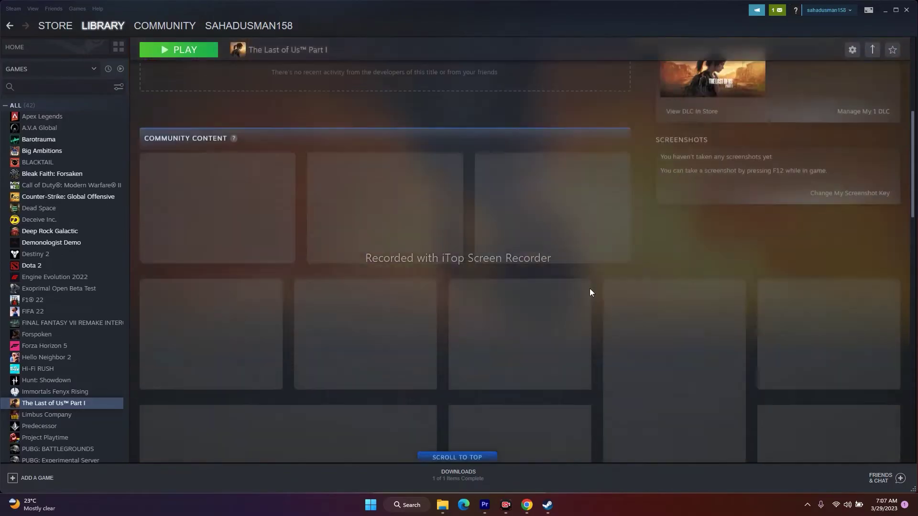
pyautogui.scroll(4, 591, 292)
pyautogui.scroll(3, 590, 292)
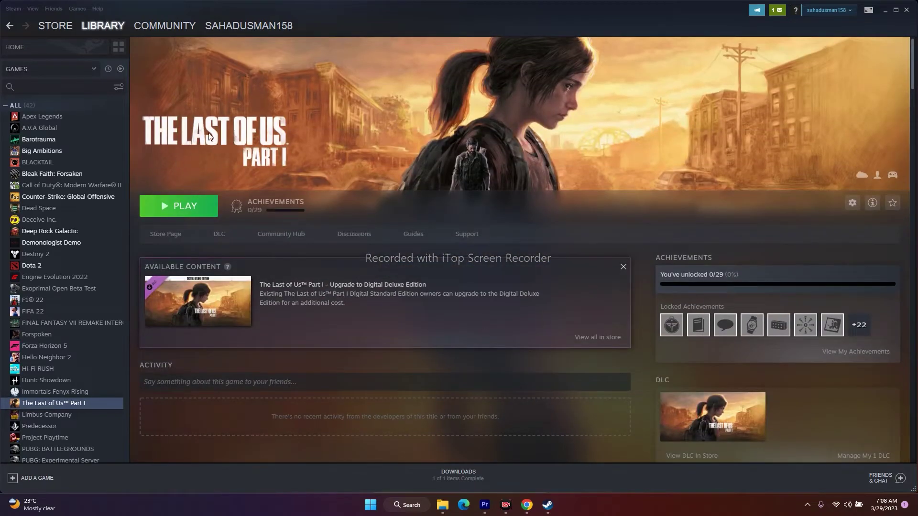
# Search the Steam store for "LAST", open The Last of Us Part I page, and check the memory entry in its minimum system requirements
pyautogui.click(65, 28)
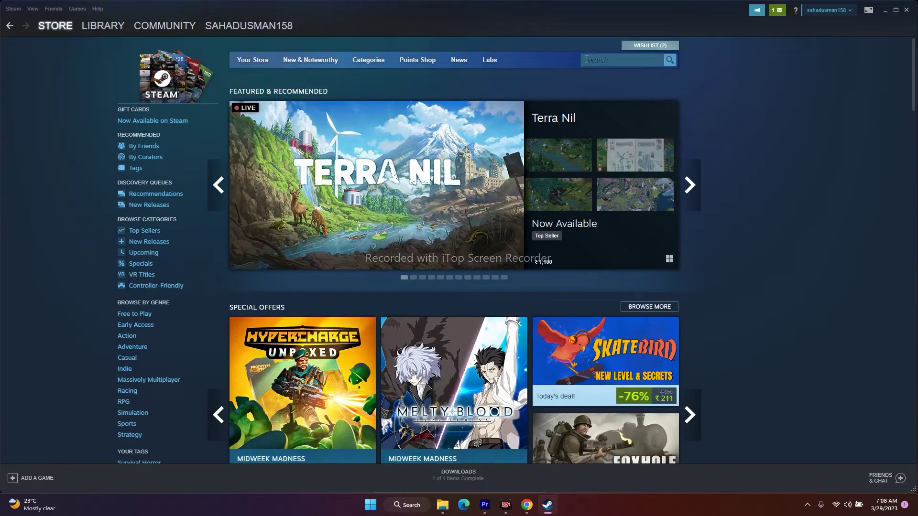
pyautogui.click(603, 58)
pyautogui.write('LAST')
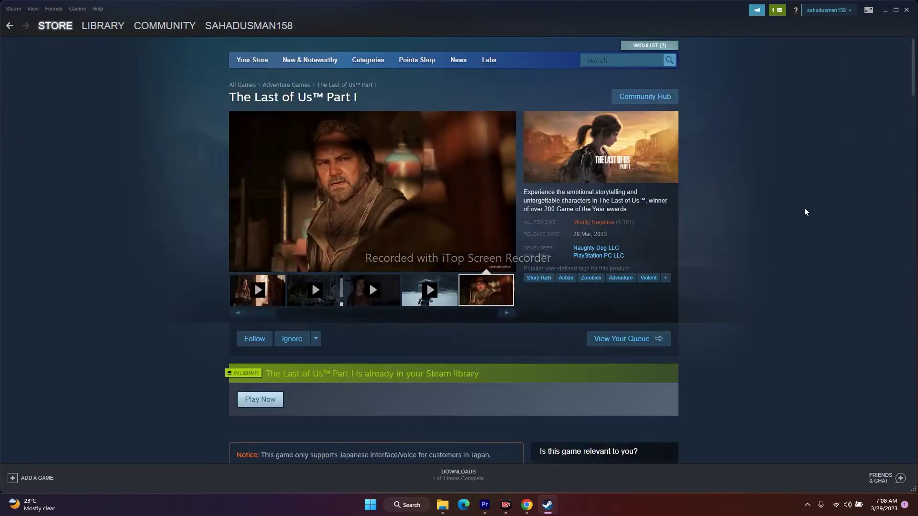
pyautogui.scroll(-6, 805, 210)
pyautogui.scroll(-15, 804, 208)
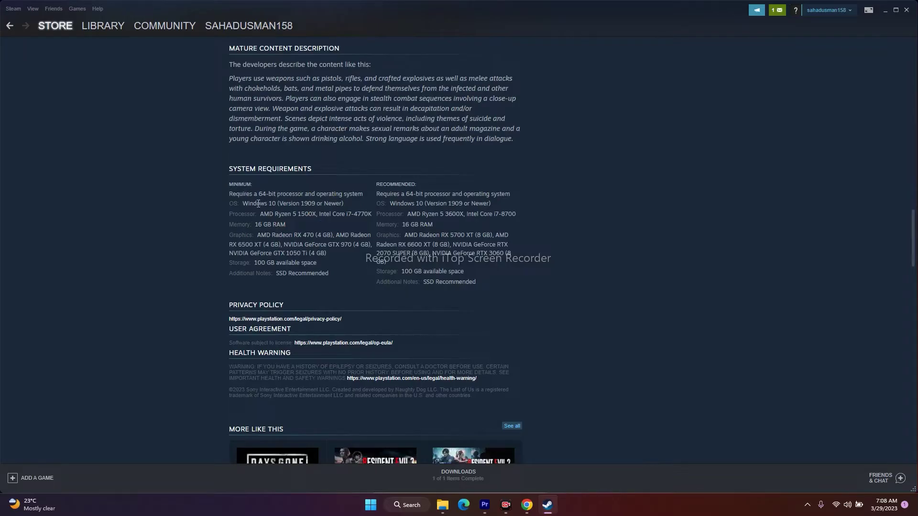
pyautogui.moveTo(255, 225); pyautogui.dragTo(287, 229)
pyautogui.click(103, 25)
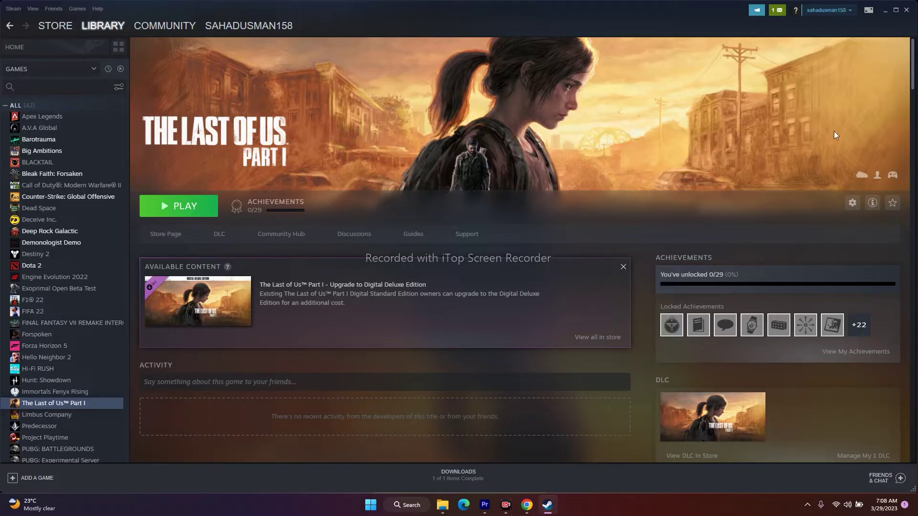
# Check the installed RAM in the device specifications of Windows Settings
pyautogui.click(887, 11)
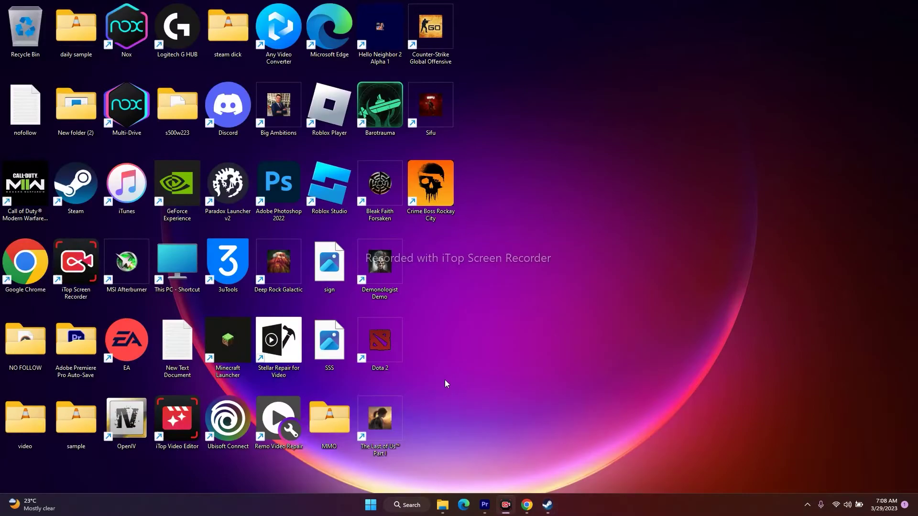
pyautogui.click(409, 506)
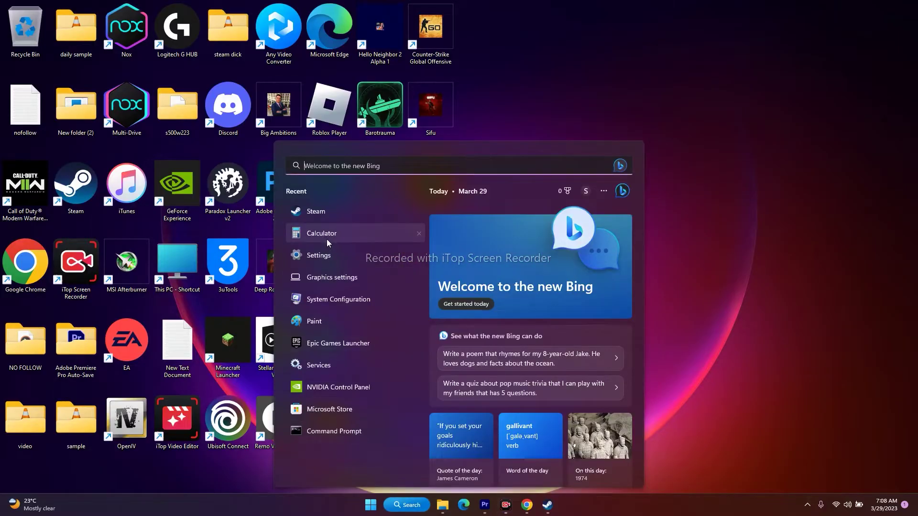
pyautogui.click(324, 253)
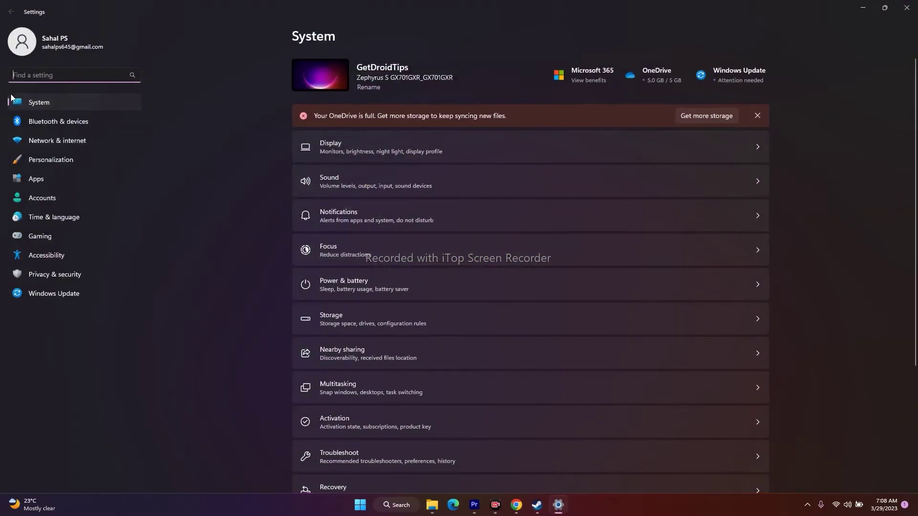
pyautogui.scroll(-4, 854, 233)
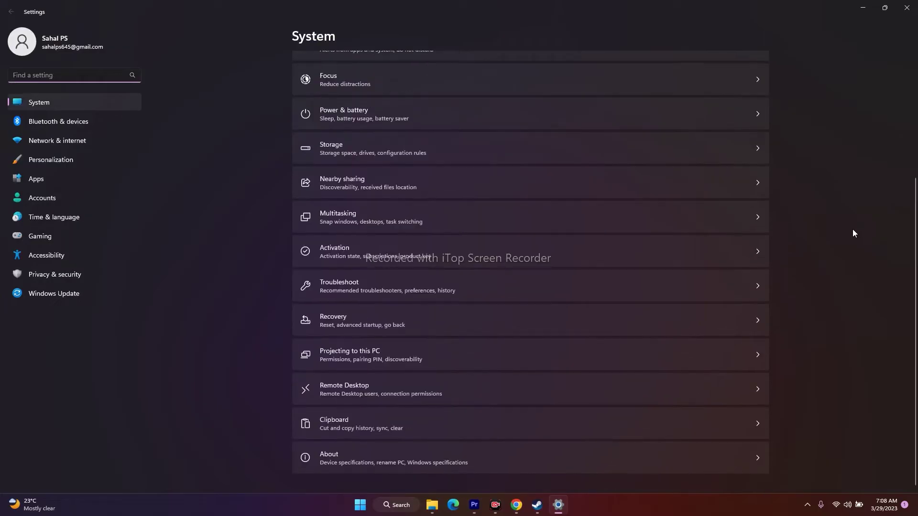
pyautogui.click(333, 450)
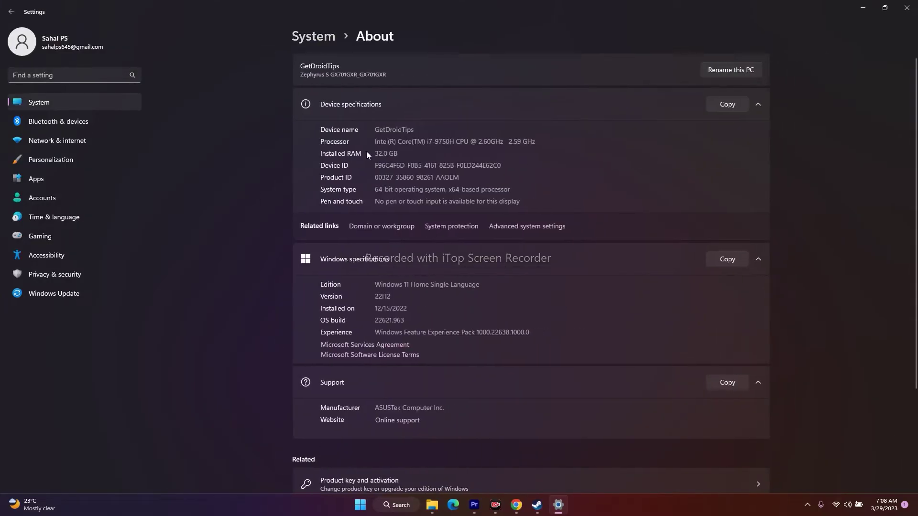
pyautogui.moveTo(374, 153); pyautogui.dragTo(398, 155)
pyautogui.click(907, 8)
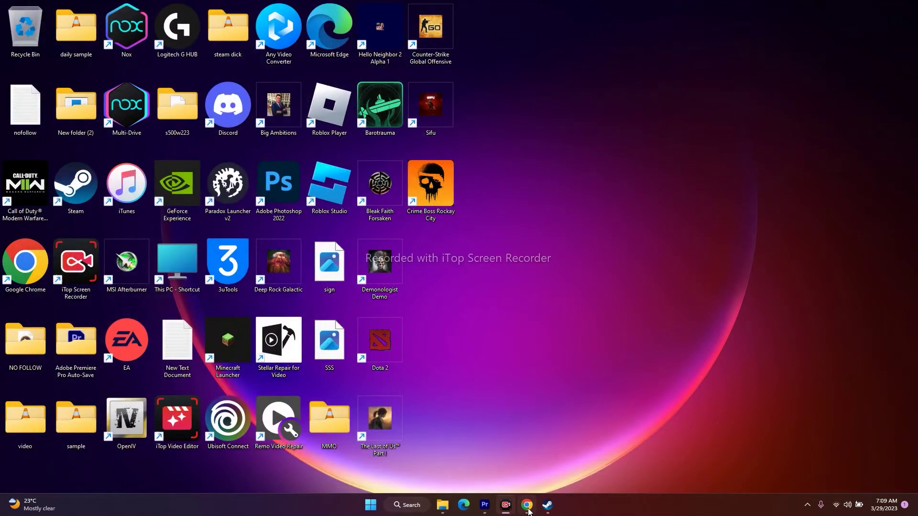
pyautogui.click(548, 505)
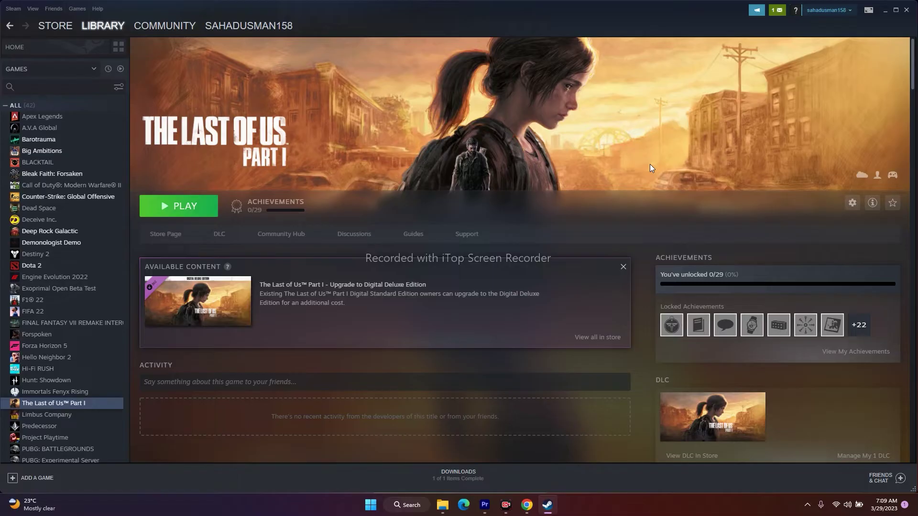
pyautogui.click(886, 11)
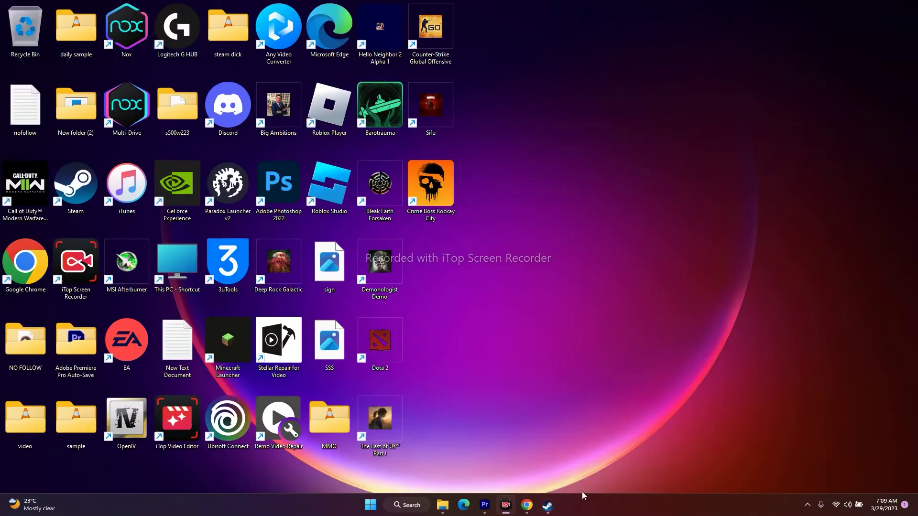
# Switch to Chrome and run a manual driver search on the NVIDIA GeForce drivers page with Windows 11 as operating system
pyautogui.click(526, 505)
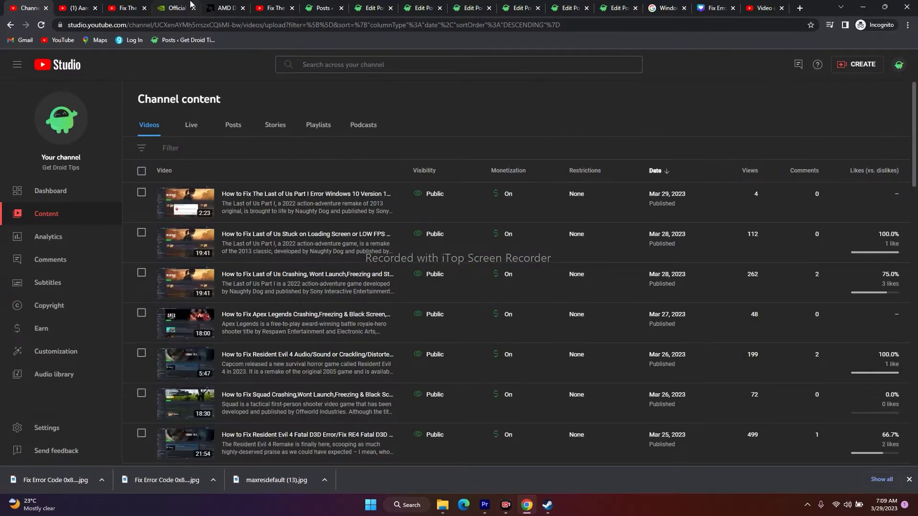
pyautogui.click(174, 7)
pyautogui.click(215, 7)
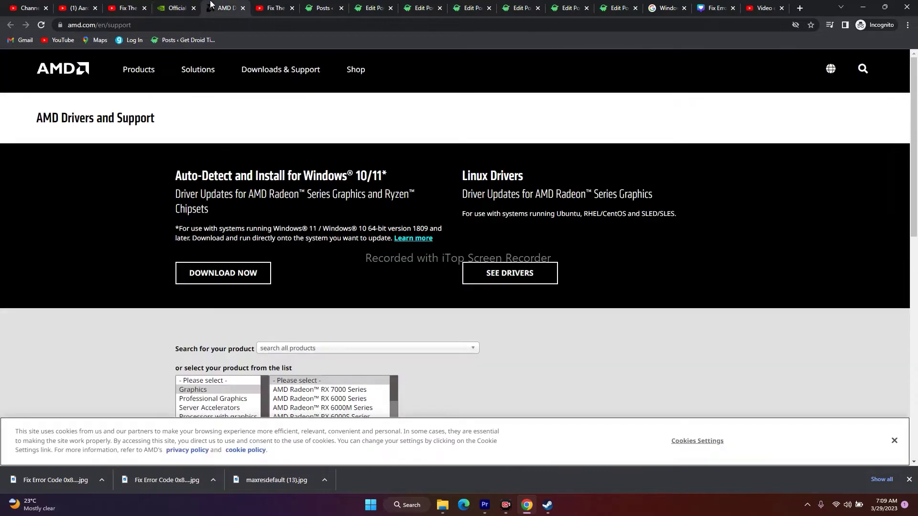
pyautogui.click(179, 5)
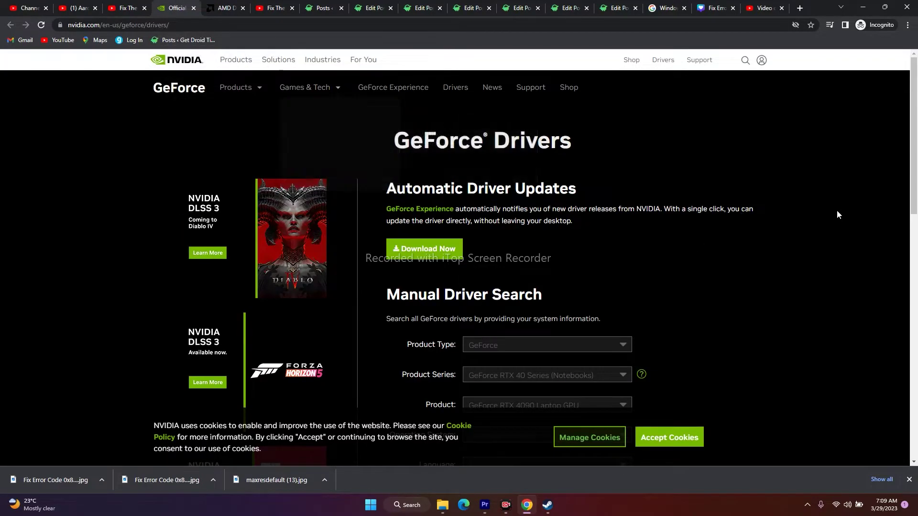
pyautogui.scroll(-4, 836, 213)
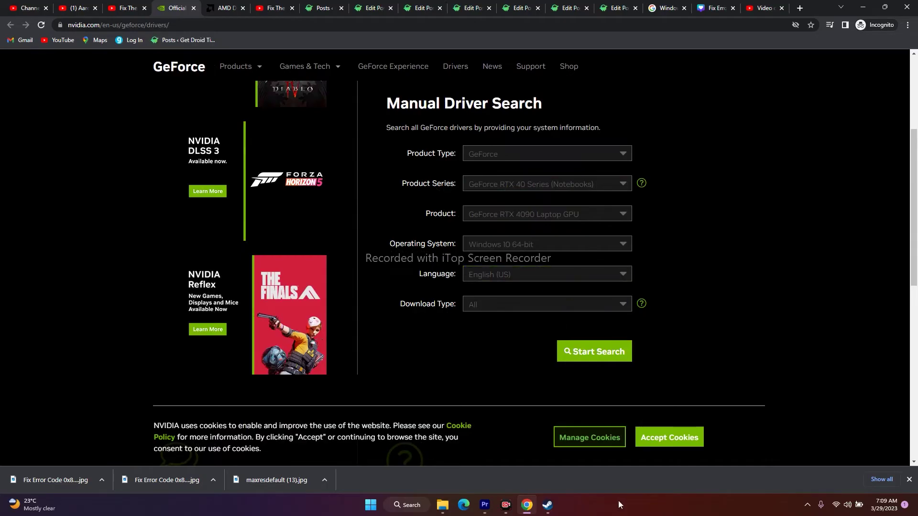
pyautogui.click(524, 244)
pyautogui.click(516, 281)
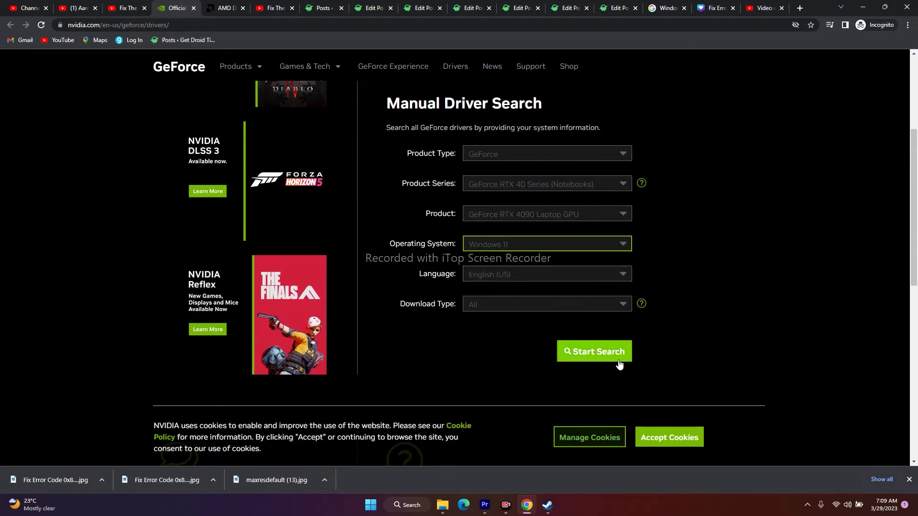
pyautogui.click(607, 359)
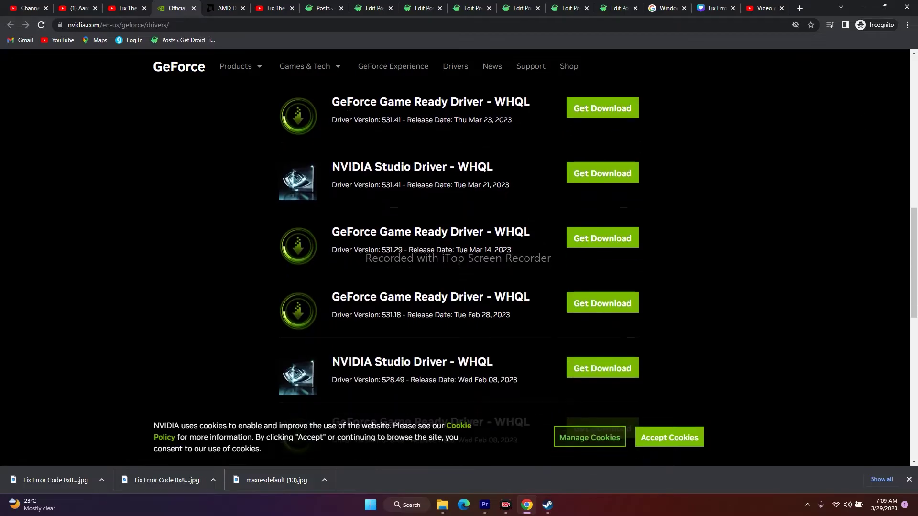
# Examine the NVIDIA driver results, highlighting the version and release date of the newest GeForce Game Ready Driver
pyautogui.moveTo(381, 120); pyautogui.dragTo(513, 127)
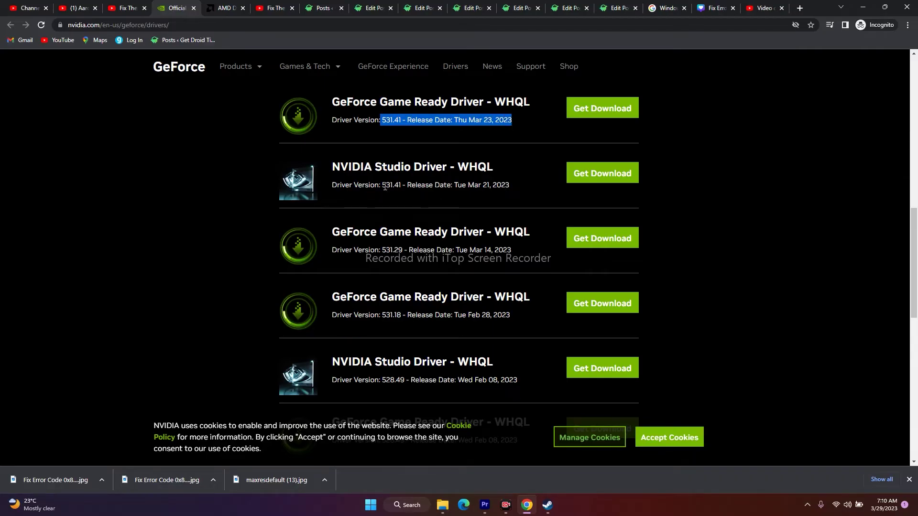
pyautogui.scroll(-3, 498, 200)
pyautogui.scroll(4, 514, 163)
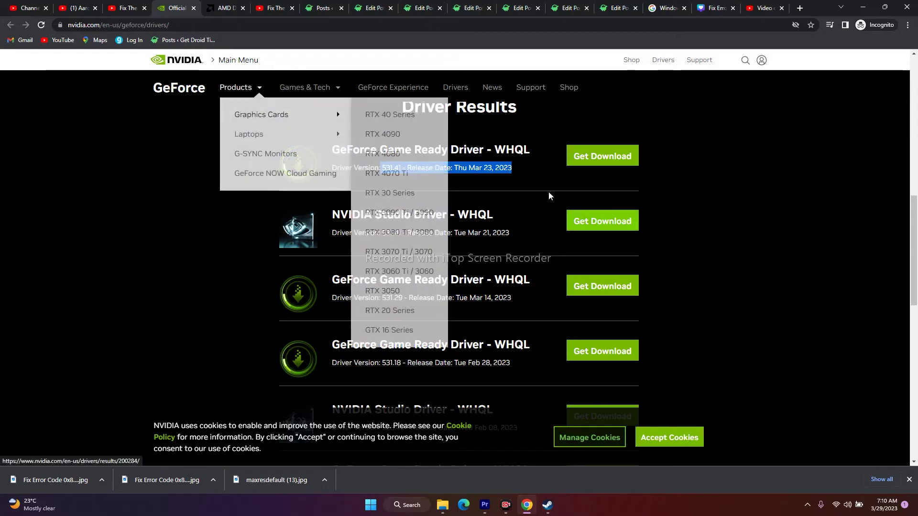
# On the AMD support page, select Graphics, AMD Radeon RX 6000 Series, RX 6700 Series and RX 6700, and open its driver page
pyautogui.hotkey('ctrl', 'Tab')
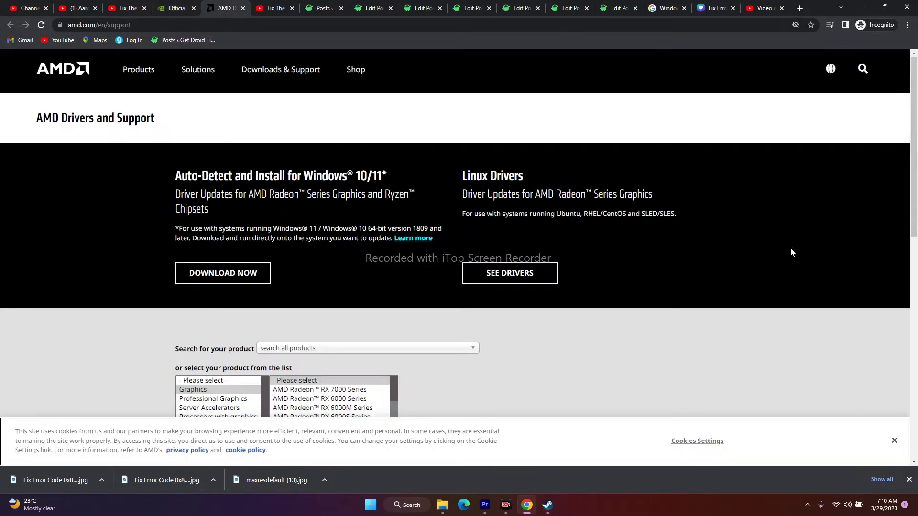
pyautogui.scroll(-5, 792, 253)
pyautogui.click(197, 151)
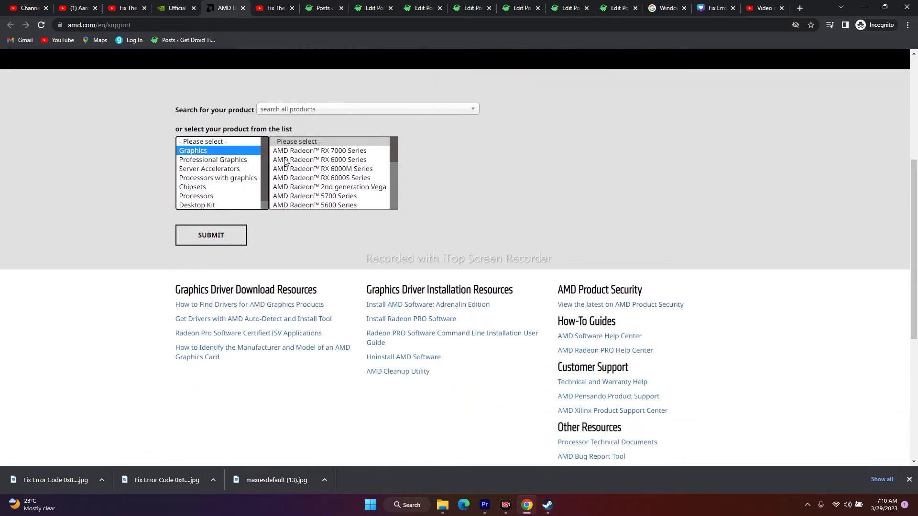
pyautogui.click(285, 160)
pyautogui.click(435, 170)
pyautogui.click(547, 169)
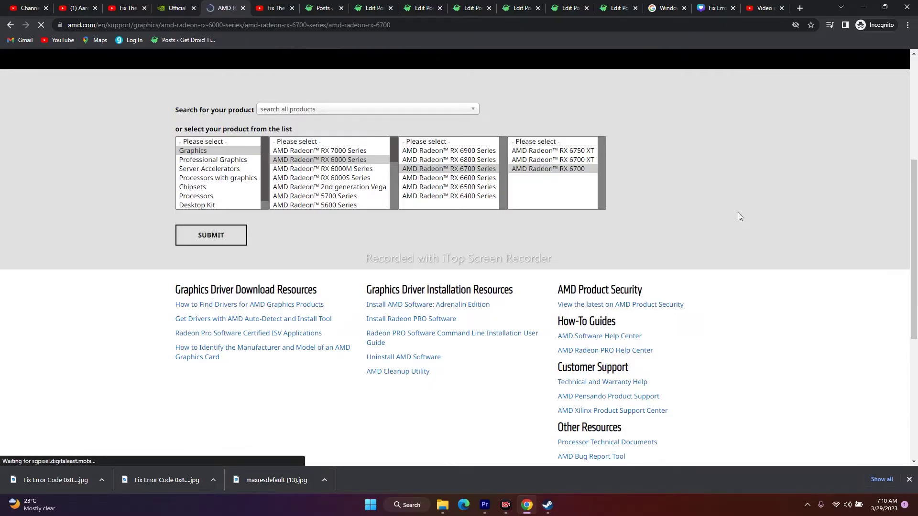
# Review the AMD driver downloads offered for Windows 11, Windows 10 and Windows 7 64-bit editions, collapsing each section again
pyautogui.scroll(-3, 740, 216)
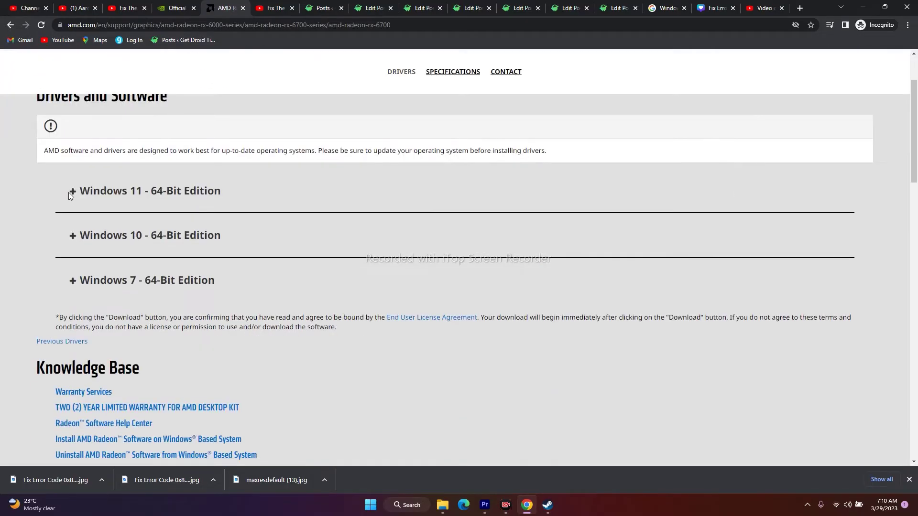
pyautogui.click(71, 193)
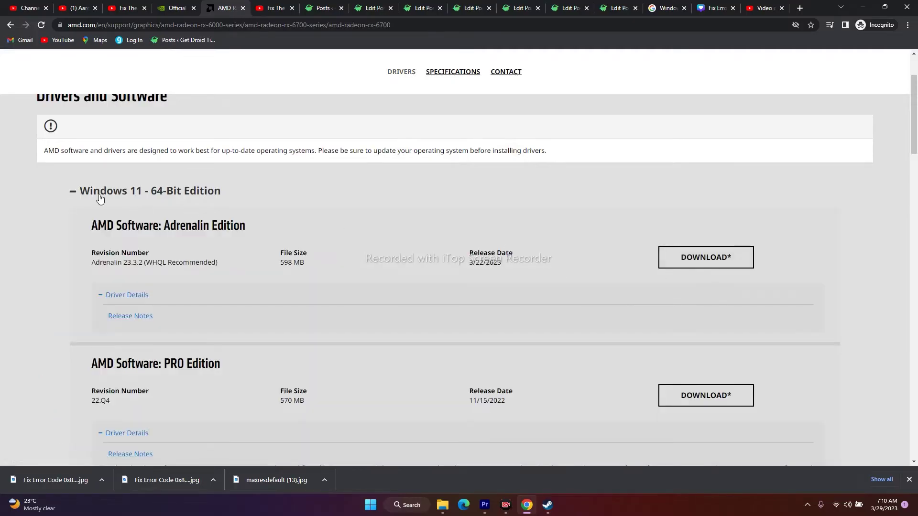
pyautogui.click(73, 191)
pyautogui.click(73, 235)
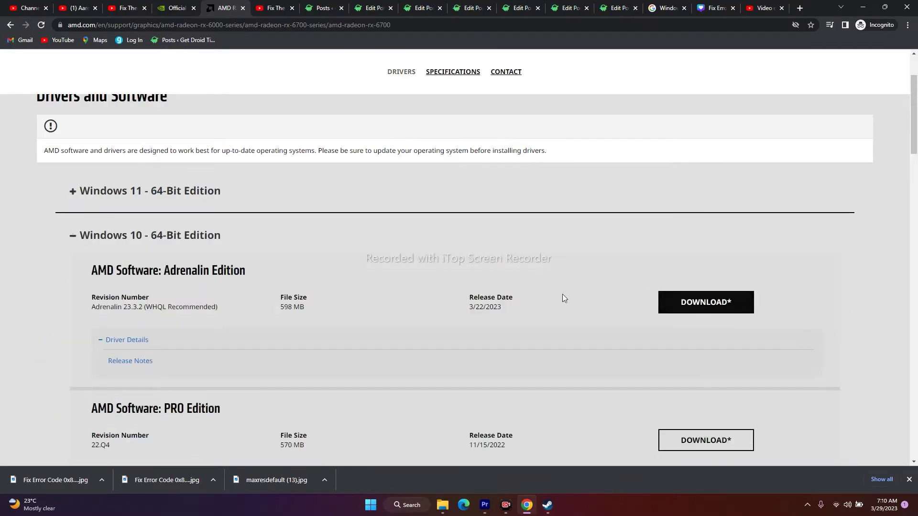
pyautogui.click(74, 236)
pyautogui.click(72, 289)
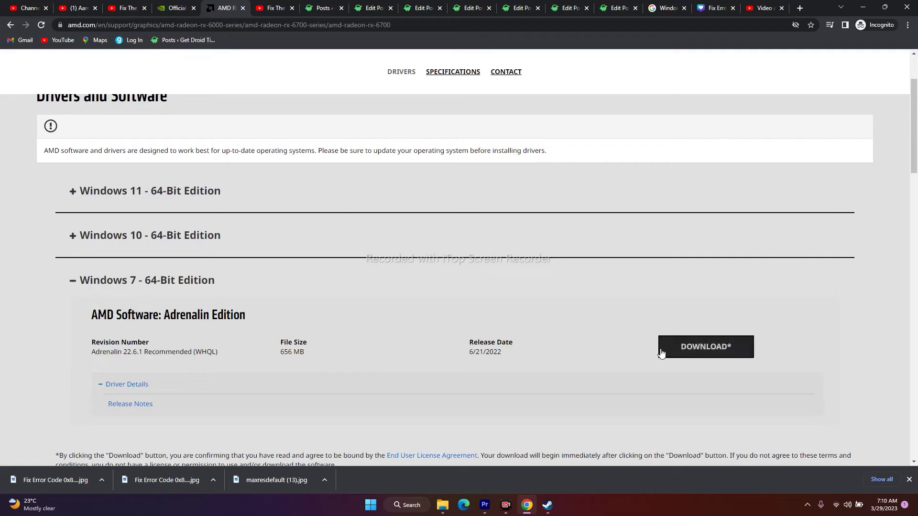
pyautogui.click(73, 282)
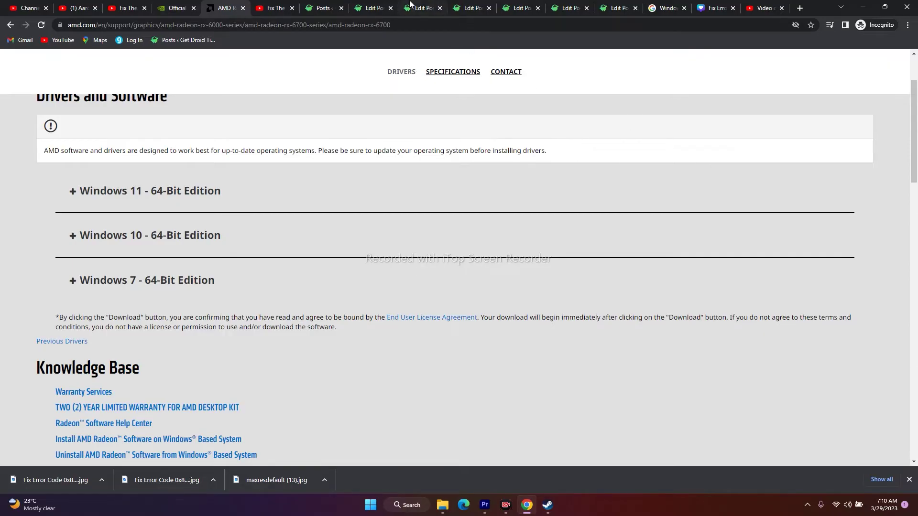
pyautogui.click(375, 7)
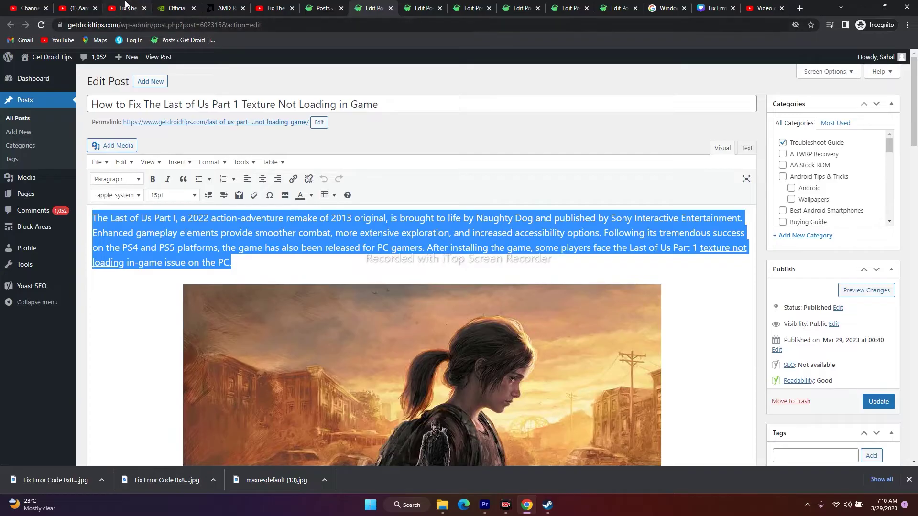
pyautogui.click(863, 7)
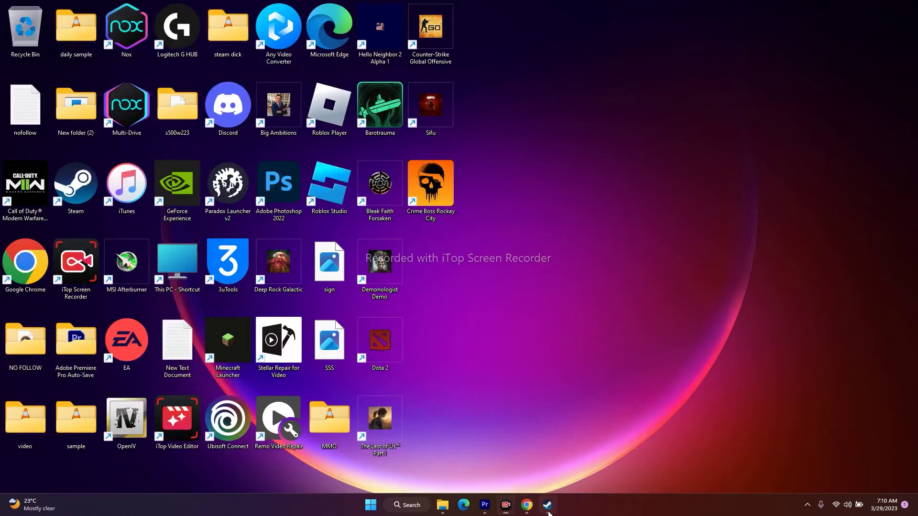
pyautogui.click(548, 504)
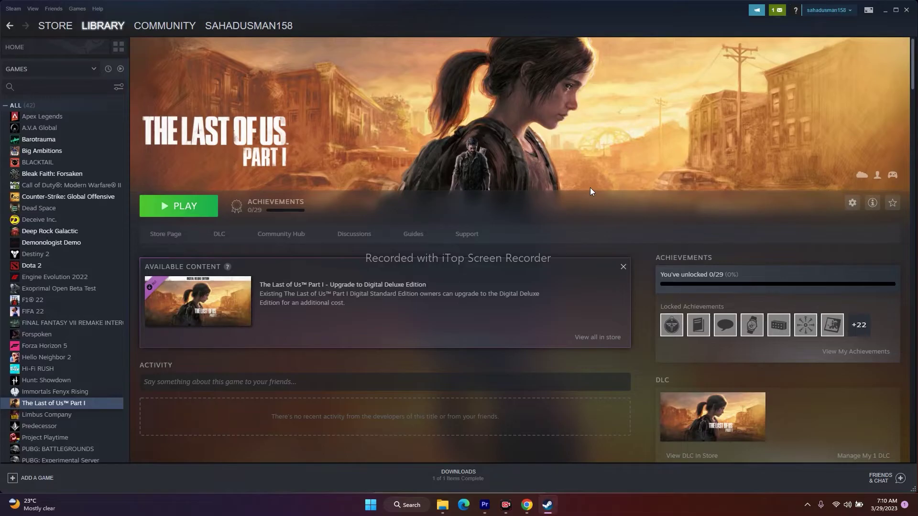
pyautogui.click(884, 11)
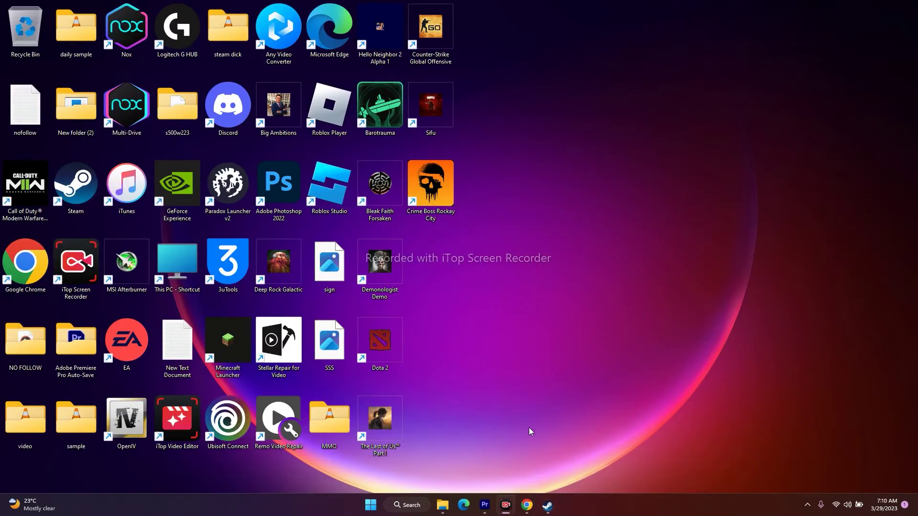
# Switch back to Chrome and return to the NVIDIA GeForce driver results
pyautogui.click(525, 504)
pyautogui.click(172, 8)
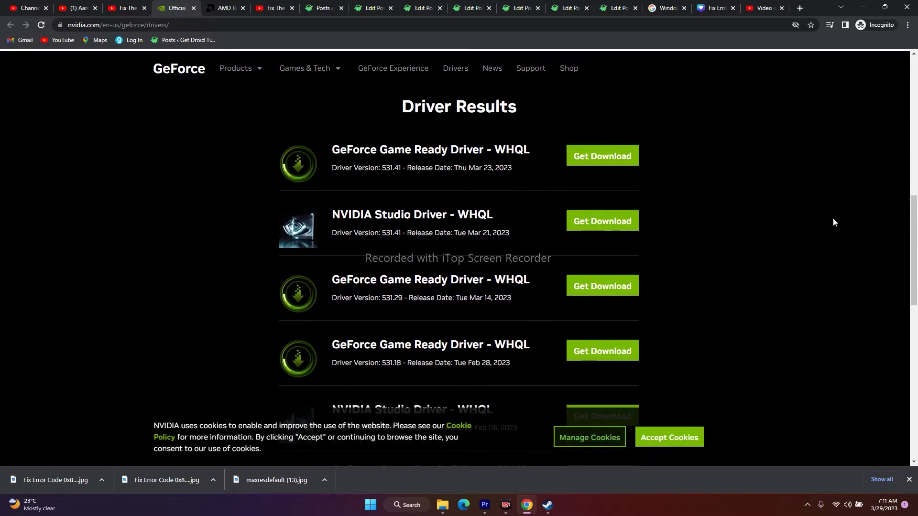
# Review the version and release date of the newest GeForce Game Ready Driver, and minimize the browser
pyautogui.moveTo(453, 168); pyautogui.dragTo(601, 185)
pyautogui.click(711, 191)
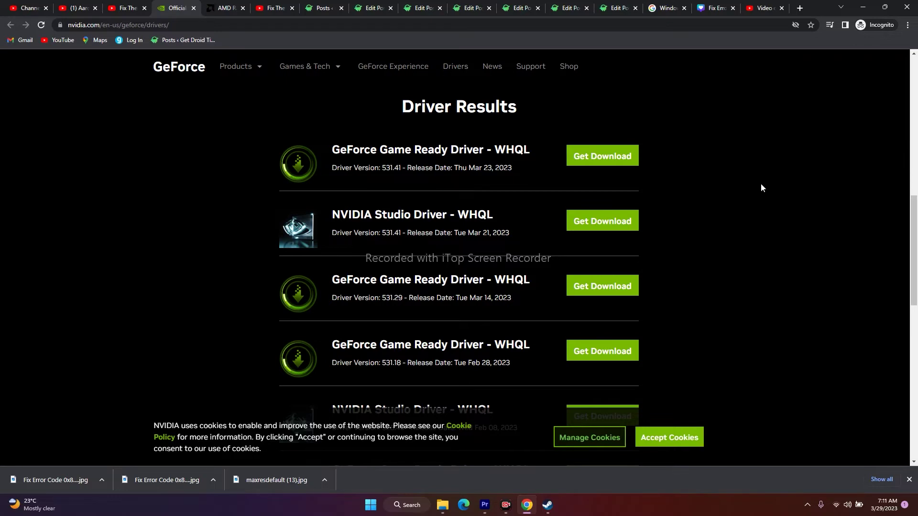
pyautogui.click(860, 9)
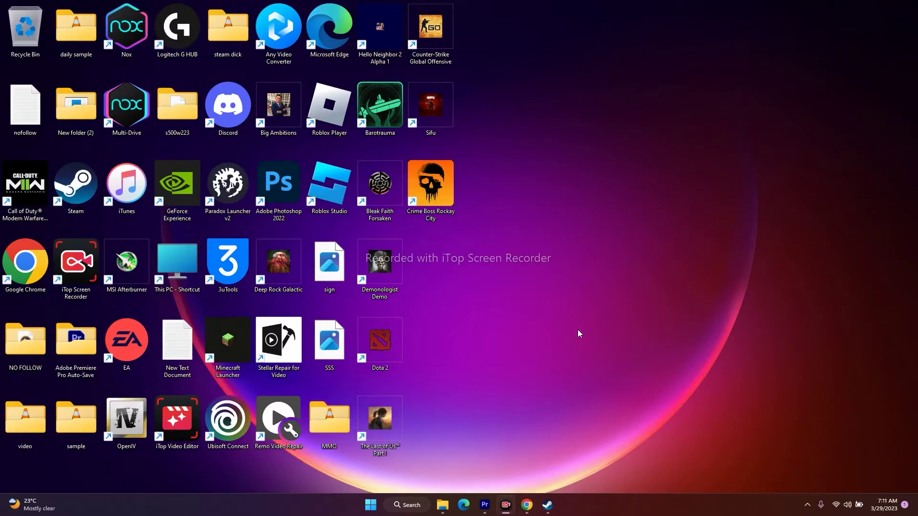
pyautogui.rightClick(373, 508)
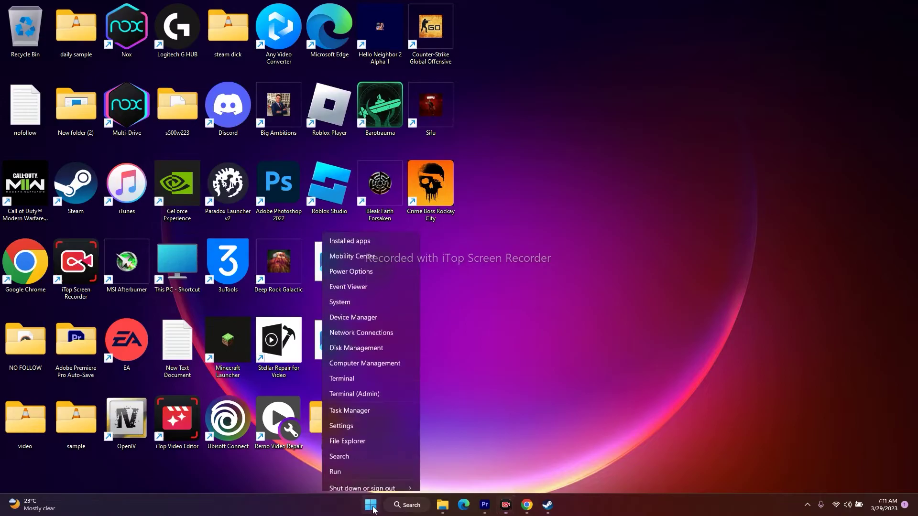
pyautogui.click(361, 386)
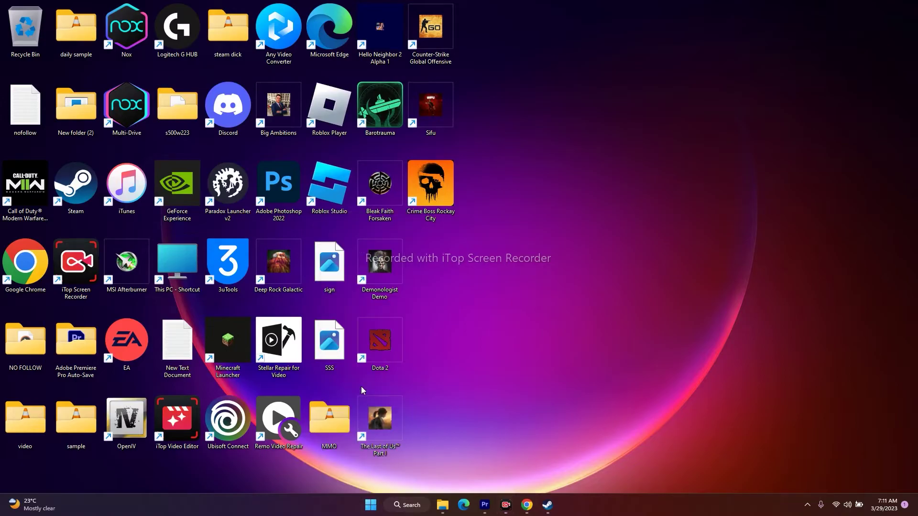
pyautogui.click(687, 42)
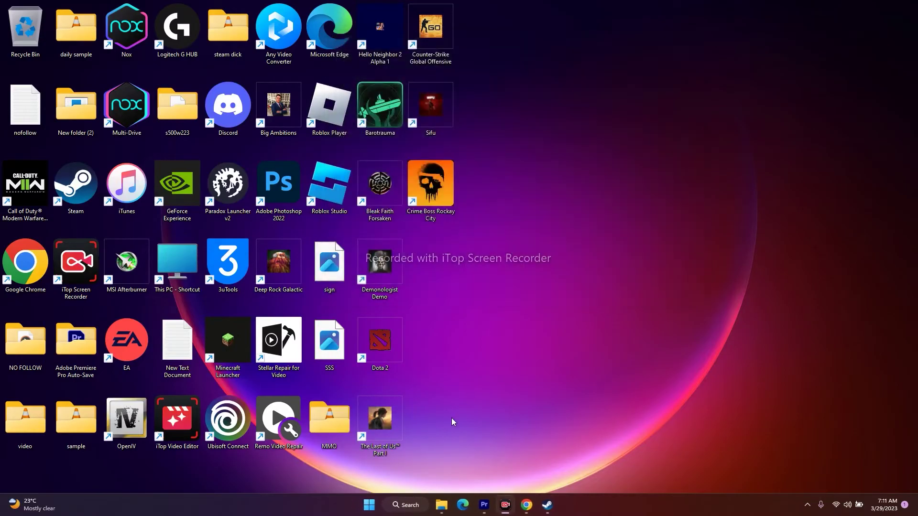
# Open Device Manager and select the NVIDIA GeForce RTX 2080 with Max-Q Design under the display adapters
pyautogui.rightClick(369, 510)
pyautogui.click(375, 296)
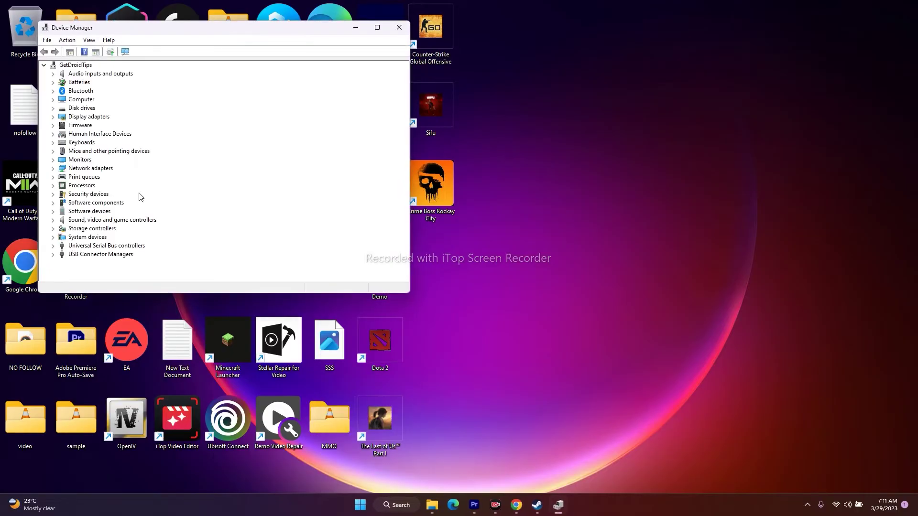
pyautogui.click(53, 117)
pyautogui.click(140, 126)
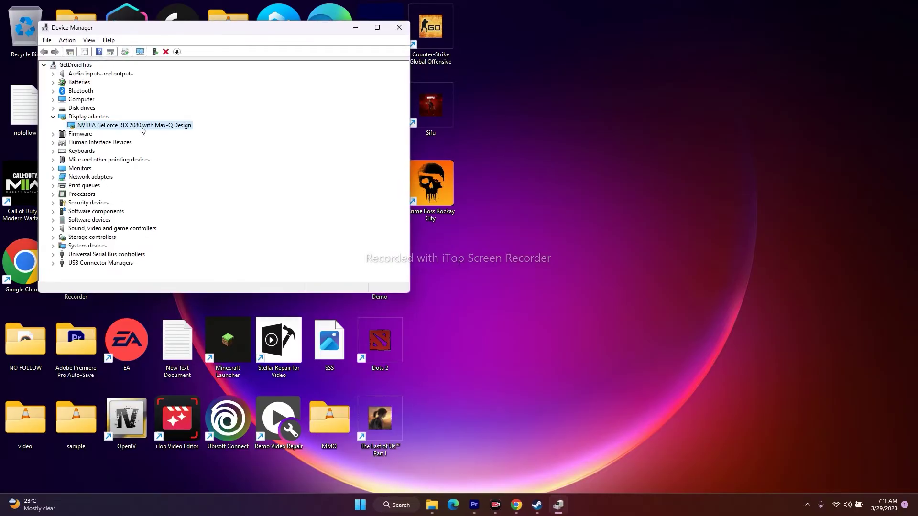
# Check the driver information and the roll-back option in the NVIDIA adapter's properties, and close Device Manager
pyautogui.rightClick(142, 128)
pyautogui.click(173, 184)
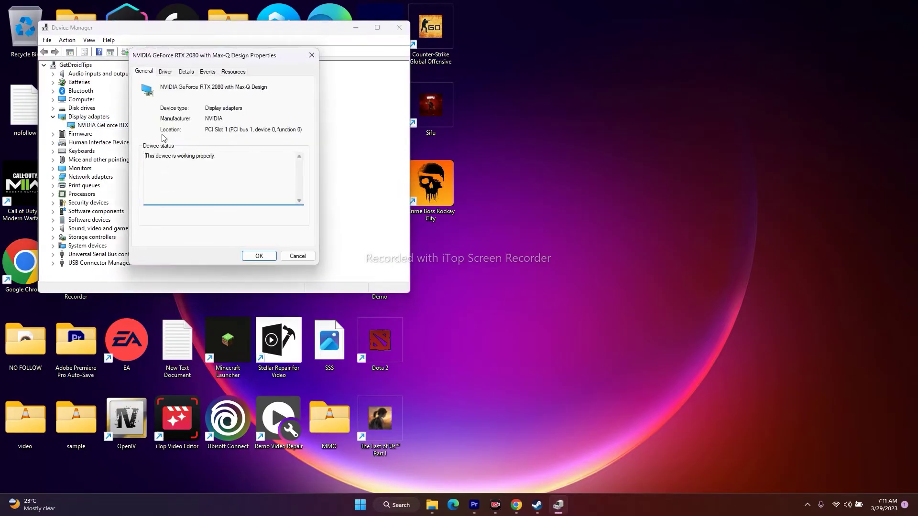
pyautogui.click(165, 71)
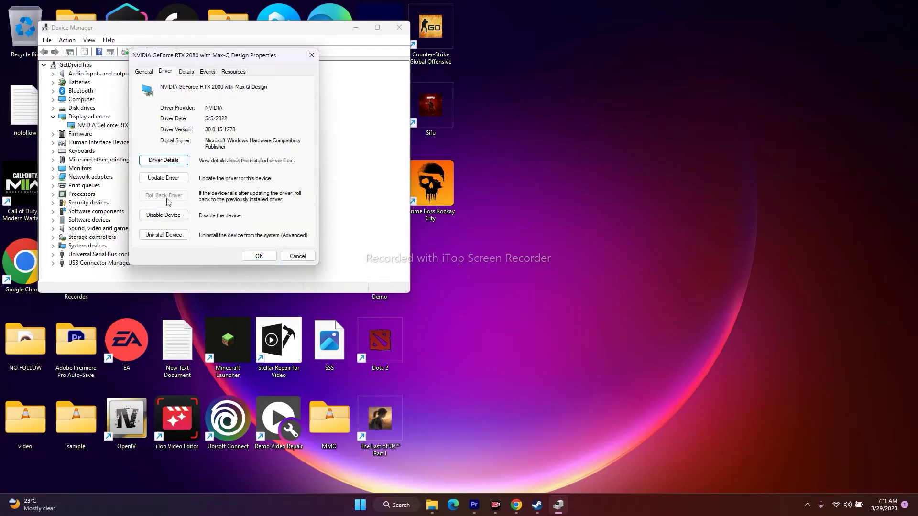
pyautogui.click(297, 257)
pyautogui.click(399, 27)
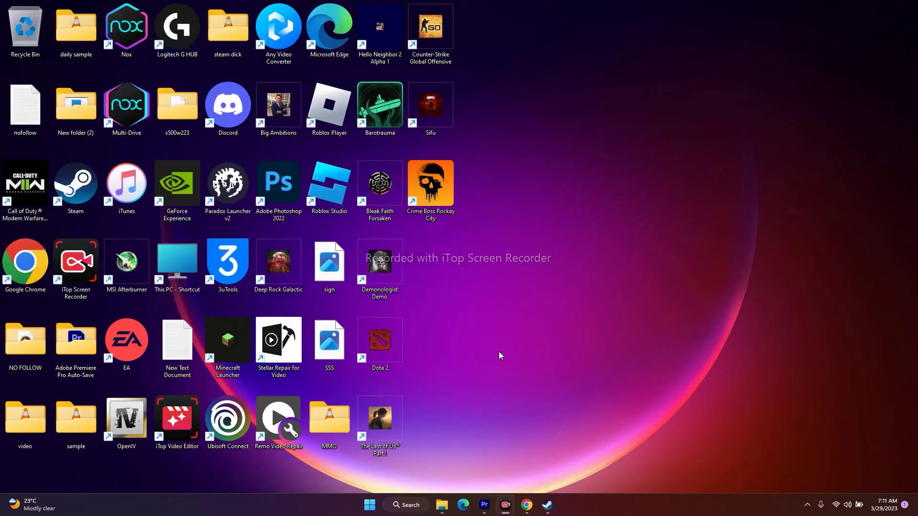
# Switch back to Chrome and highlight the version and release date of the newest GeForce Game Ready Driver
pyautogui.click(527, 507)
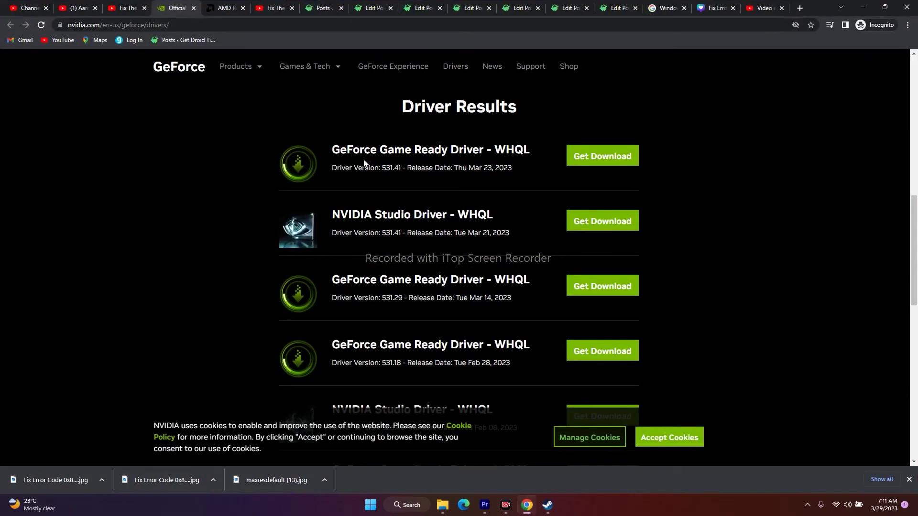
pyautogui.moveTo(384, 166); pyautogui.dragTo(516, 169)
pyautogui.click(679, 218)
# Examine the older GeForce Game Ready and Studio driver releases offered for download, and minimize the browser
pyautogui.scroll(-3, 733, 214)
pyautogui.scroll(-3, 732, 217)
pyautogui.scroll(5, 732, 217)
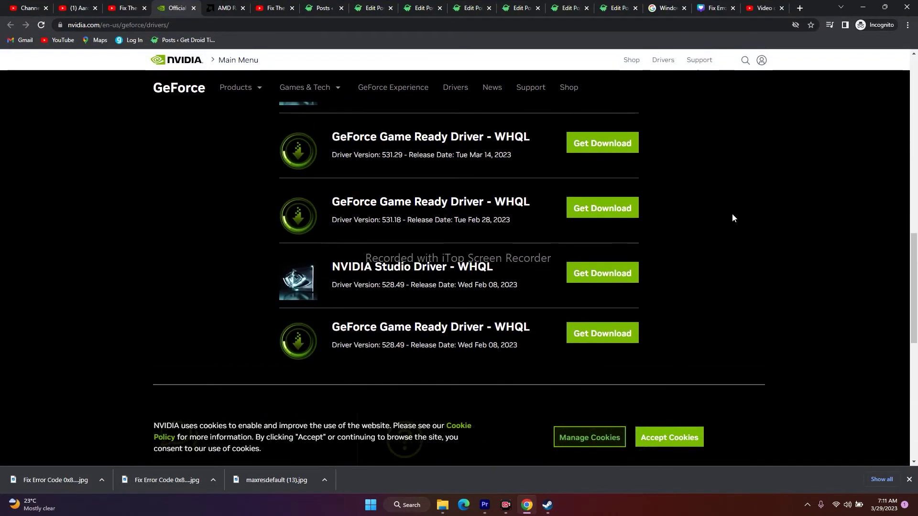
pyautogui.scroll(-3, 733, 218)
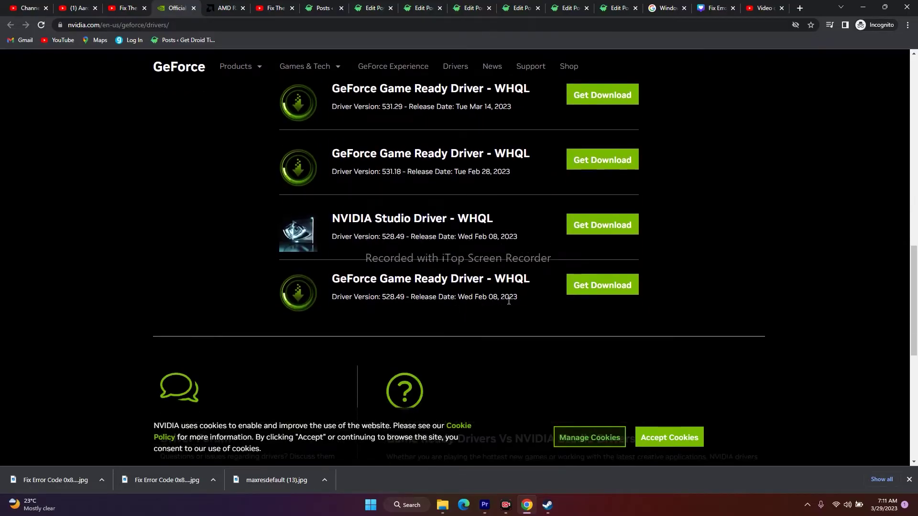
pyautogui.scroll(1, 518, 297)
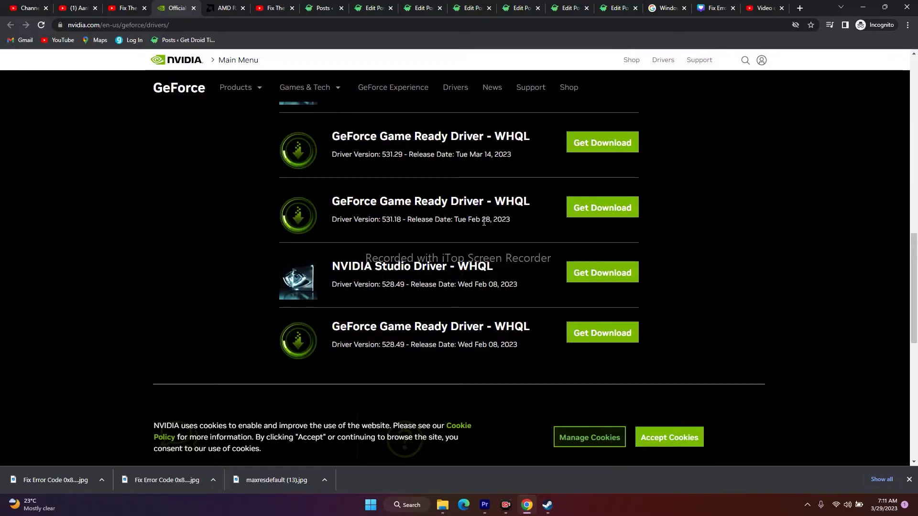
pyautogui.scroll(2, 510, 222)
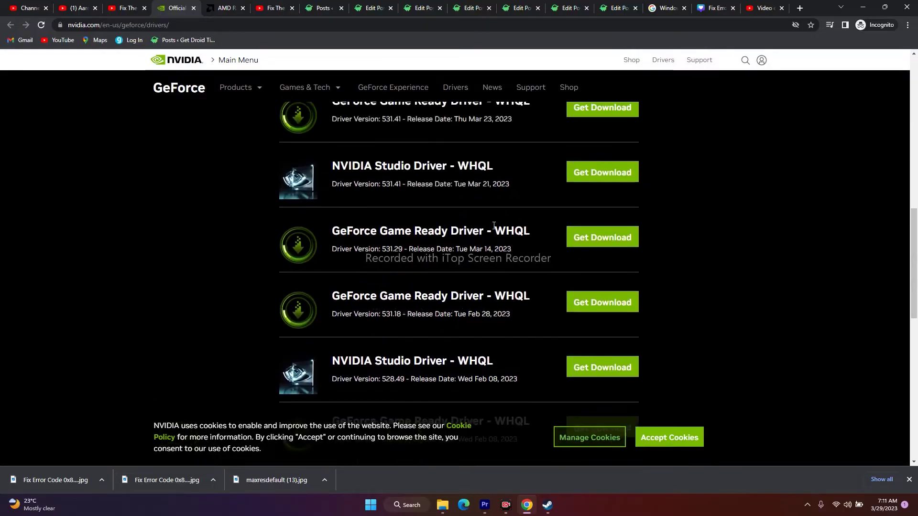
pyautogui.scroll(-3, 694, 208)
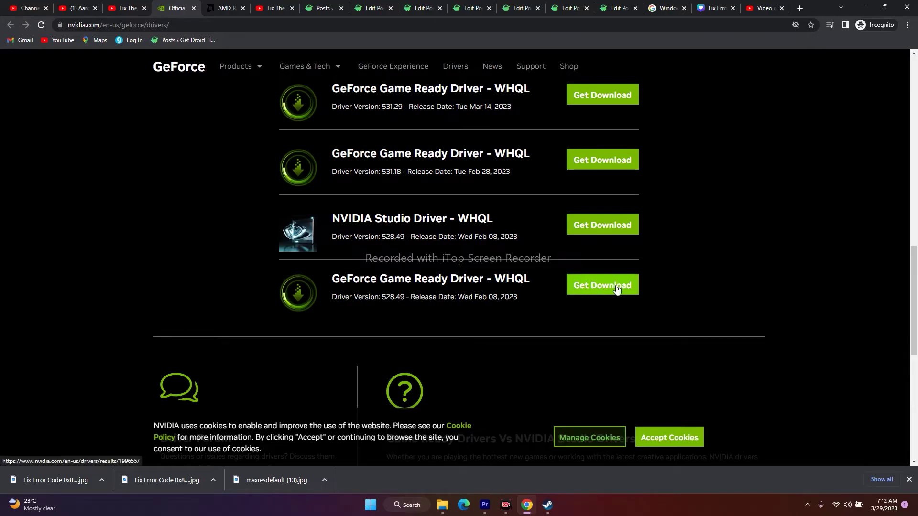
pyautogui.scroll(1, 760, 286)
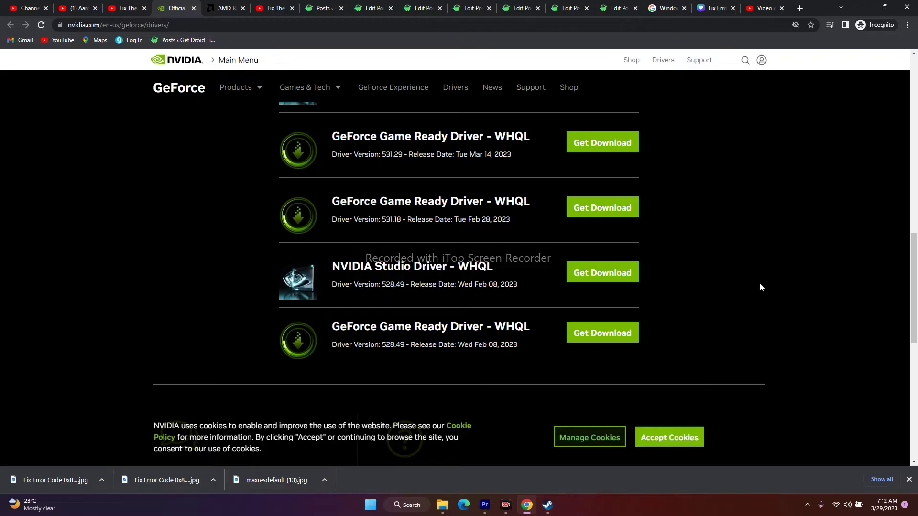
pyautogui.click(860, 8)
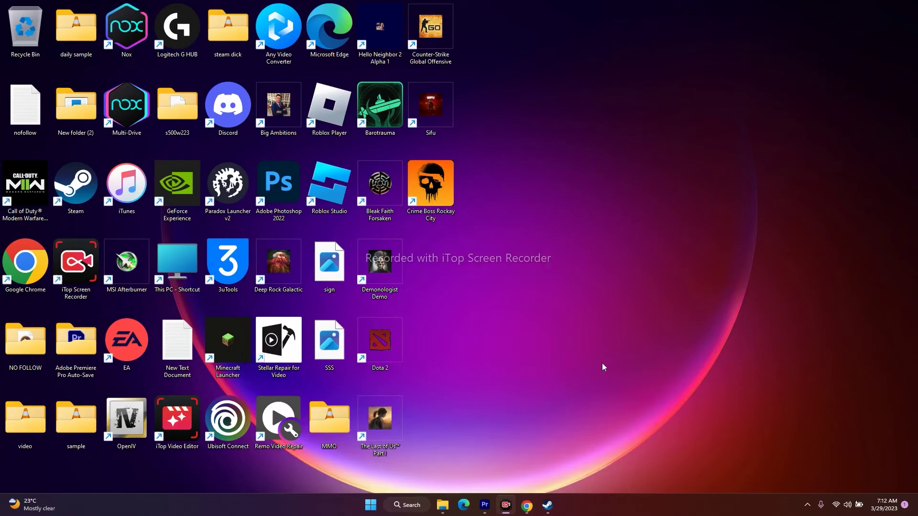
# Find and open the advanced system settings through Windows search, and move the System Properties window clear of the desktop icons
pyautogui.click(410, 506)
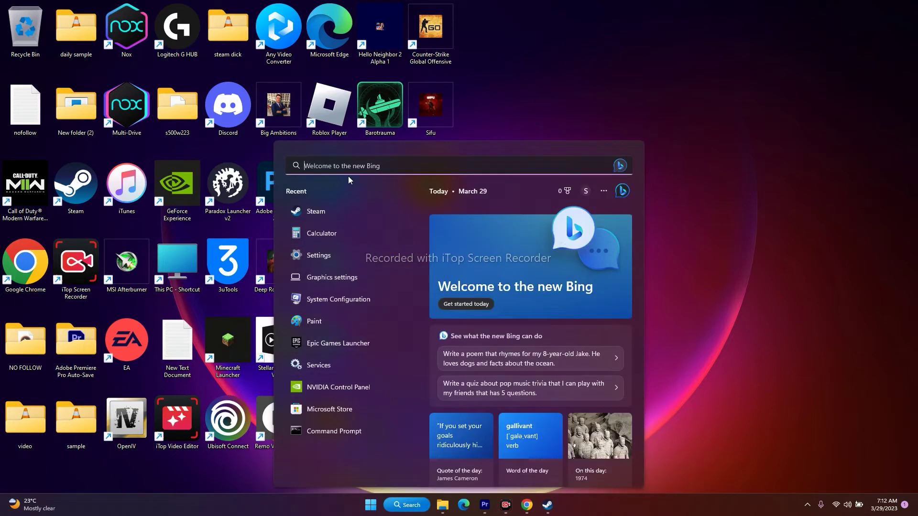
pyautogui.write('VIEW')
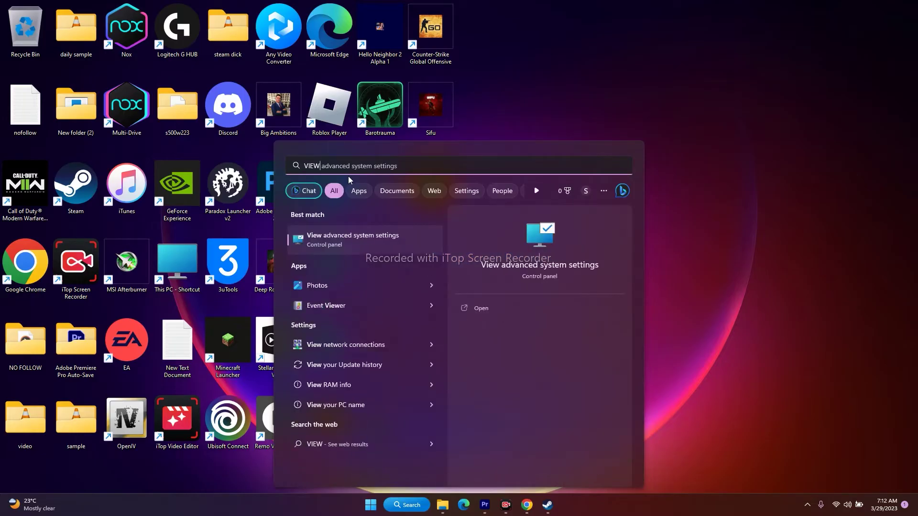
pyautogui.press('Return')
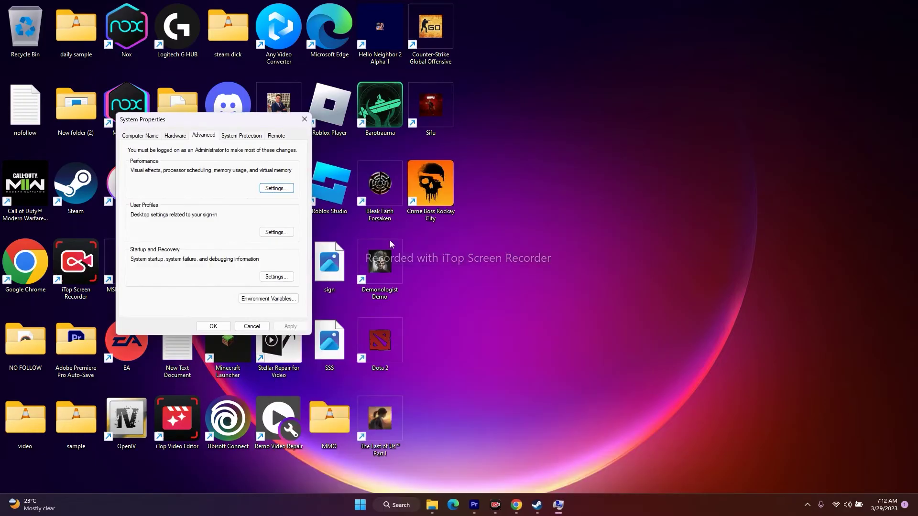
pyautogui.moveTo(181, 114); pyautogui.dragTo(774, 60)
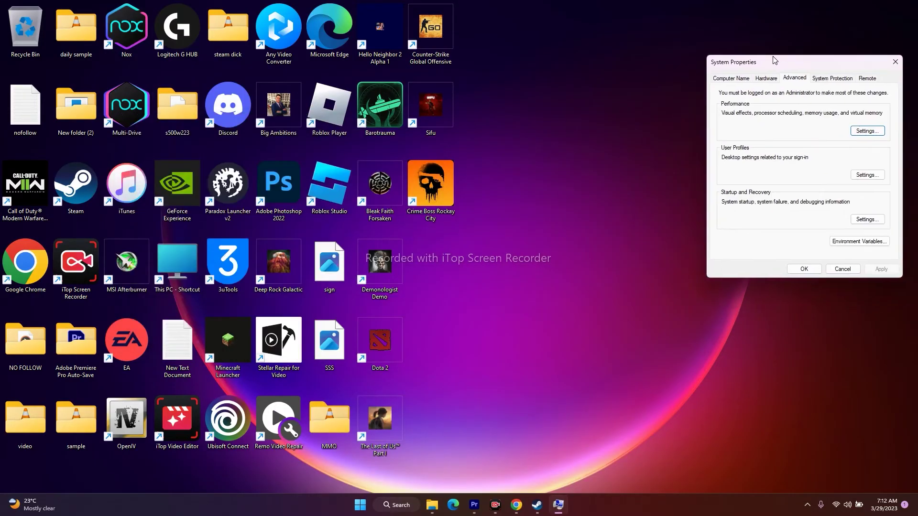
# Open the virtual memory settings from the advanced performance options, and move the Virtual Memory dialog off the other windows
pyautogui.click(867, 131)
pyautogui.click(769, 115)
pyautogui.click(869, 237)
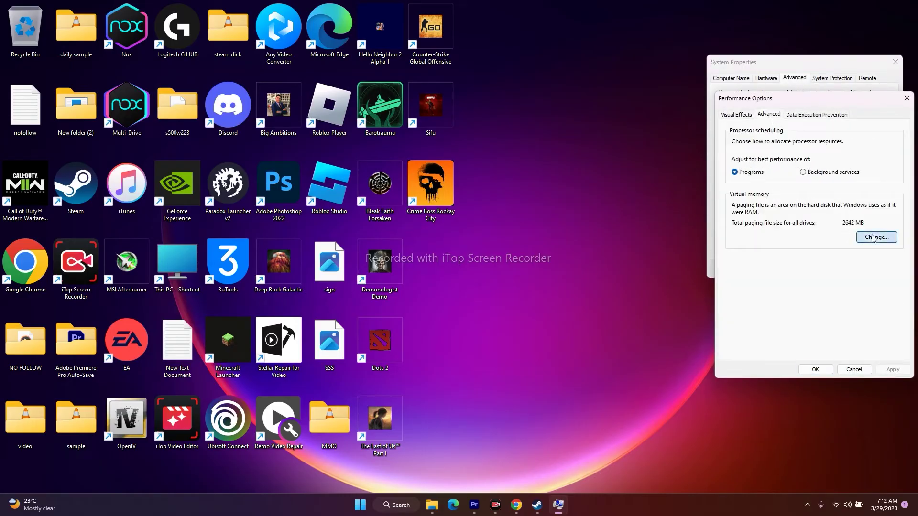
pyautogui.moveTo(788, 99); pyautogui.dragTo(614, 101)
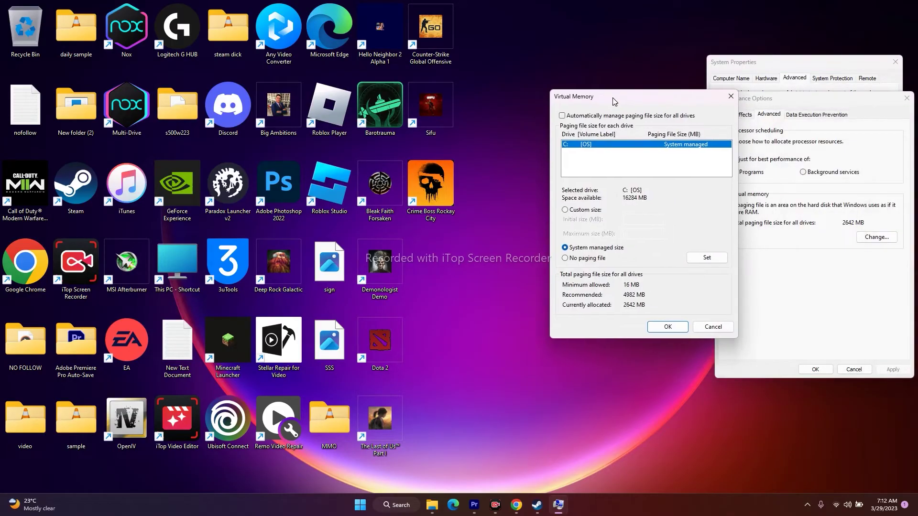
# Keep automatic paging file management off and select a custom paging file size for drive C
pyautogui.click(562, 116)
pyautogui.click(562, 117)
pyautogui.click(565, 210)
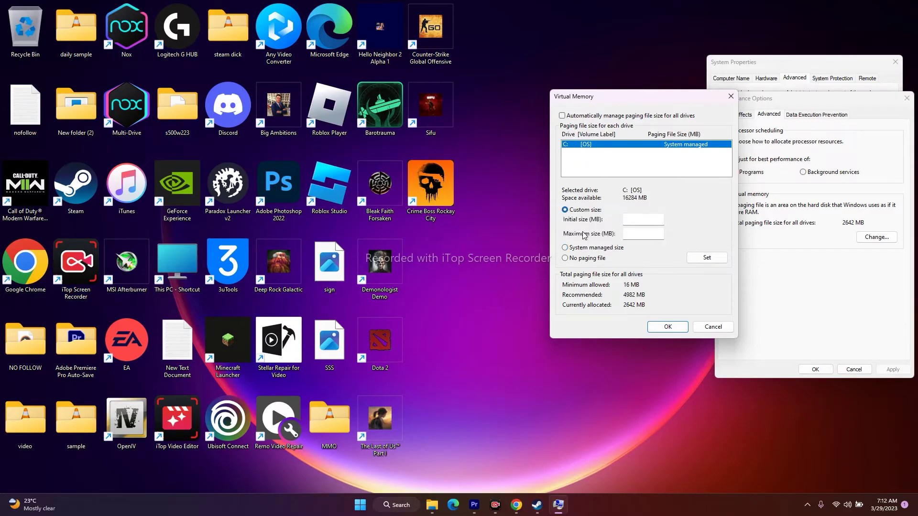
pyautogui.click(634, 230)
# Open Calculator through Windows search and minimize it to get back to the Virtual Memory dialog
pyautogui.click(392, 505)
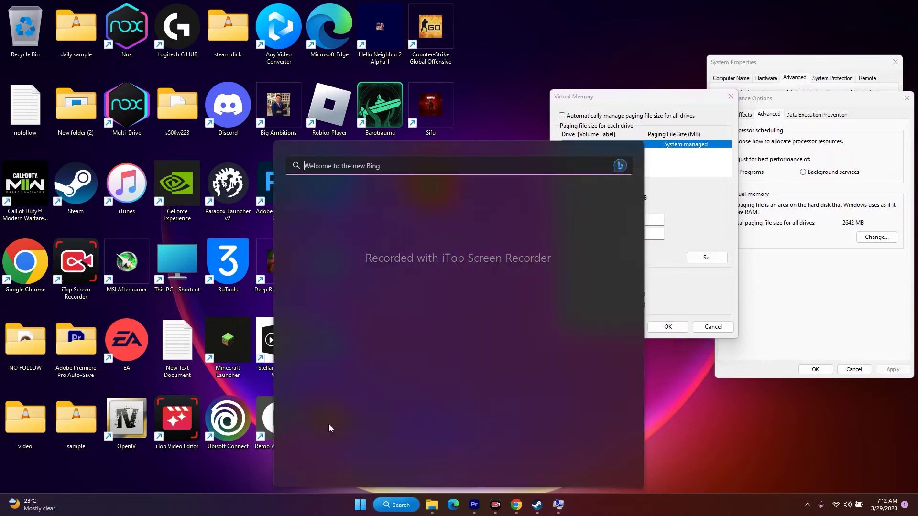
pyautogui.click(328, 248)
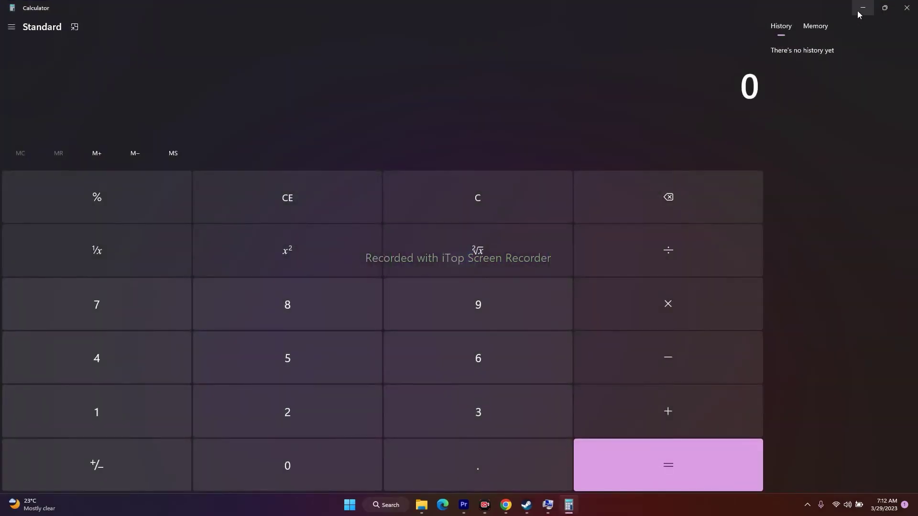
pyautogui.click(858, 12)
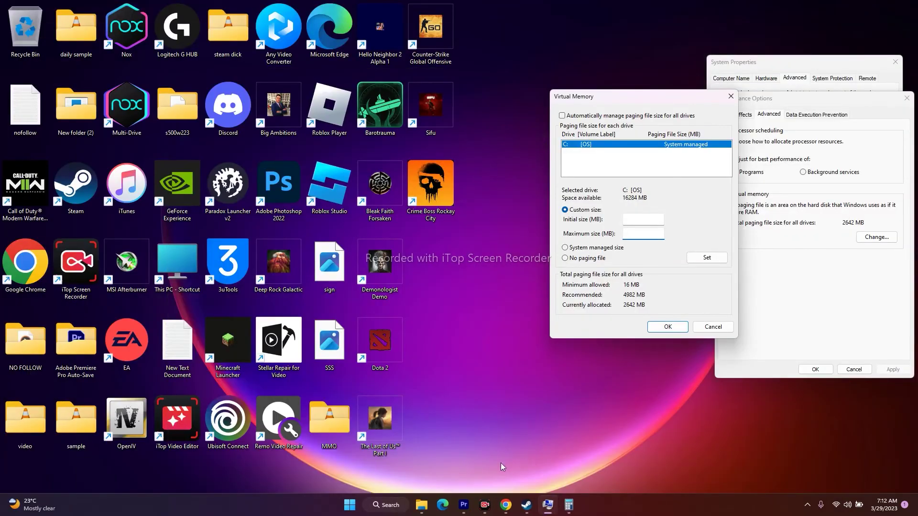
# Open the About page in the Windows system settings, highlight the installed RAM amount, and close Settings
pyautogui.click(381, 506)
pyautogui.click(330, 277)
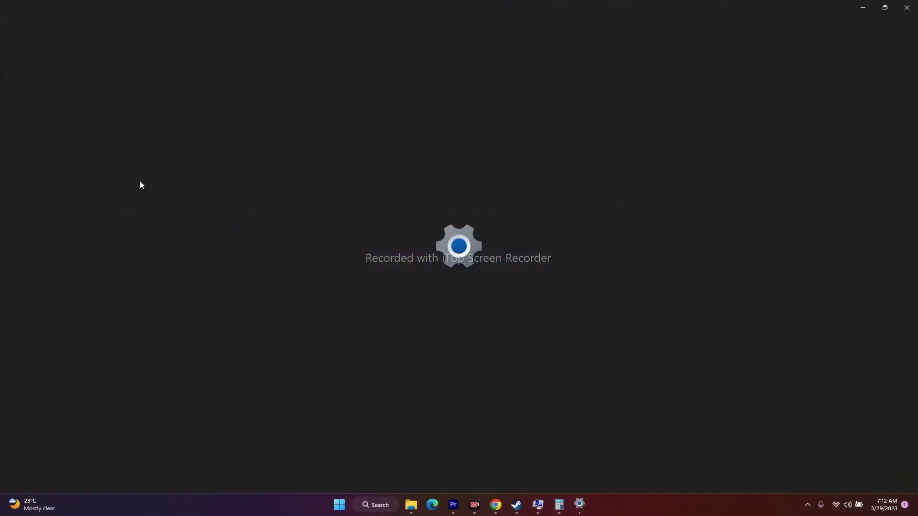
pyautogui.scroll(-5, 530, 439)
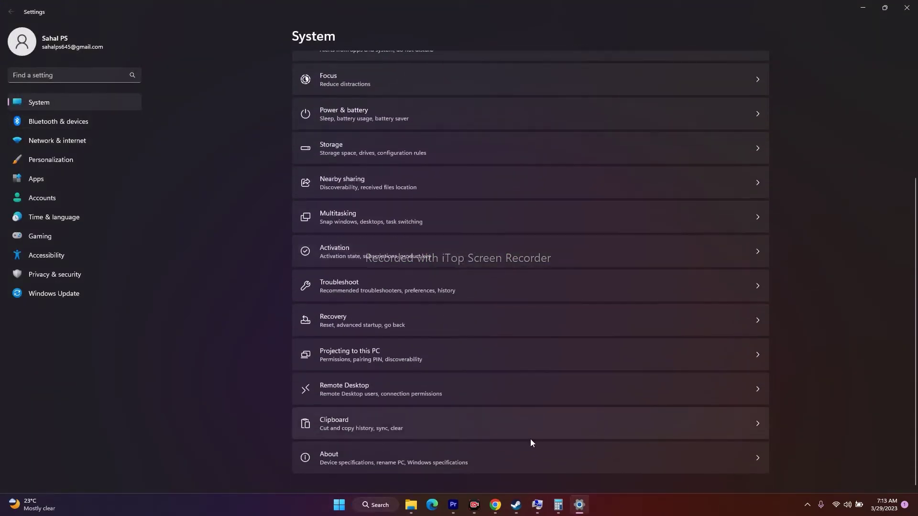
pyautogui.click(329, 451)
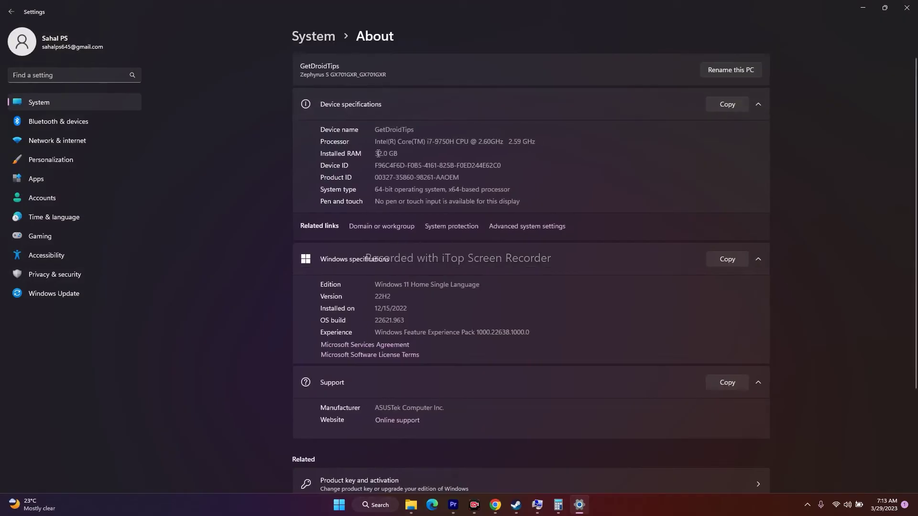
pyautogui.moveTo(378, 154); pyautogui.dragTo(397, 156)
pyautogui.click(907, 7)
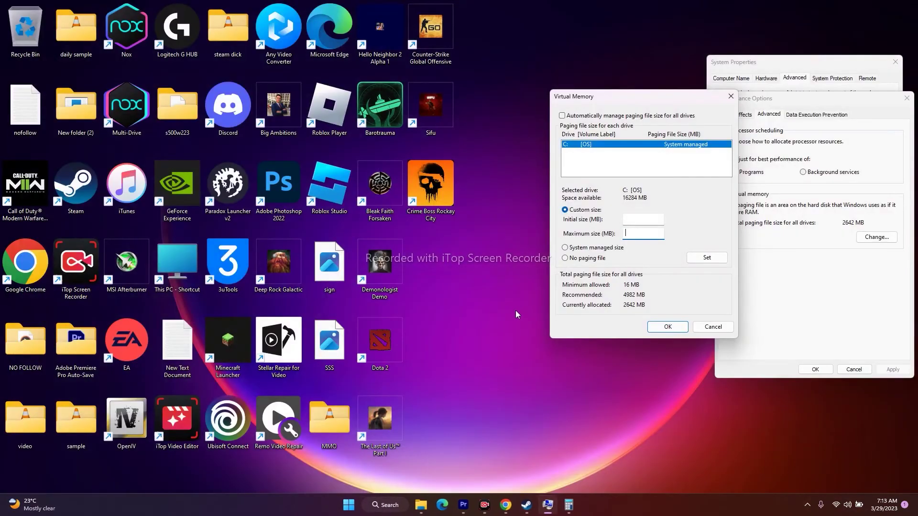
# Reposition the Virtual Memory dialog with its initial size ready for entry, and multiply 32 by 1024 in Calculator
pyautogui.moveTo(667, 102); pyautogui.dragTo(592, 95)
pyautogui.click(554, 214)
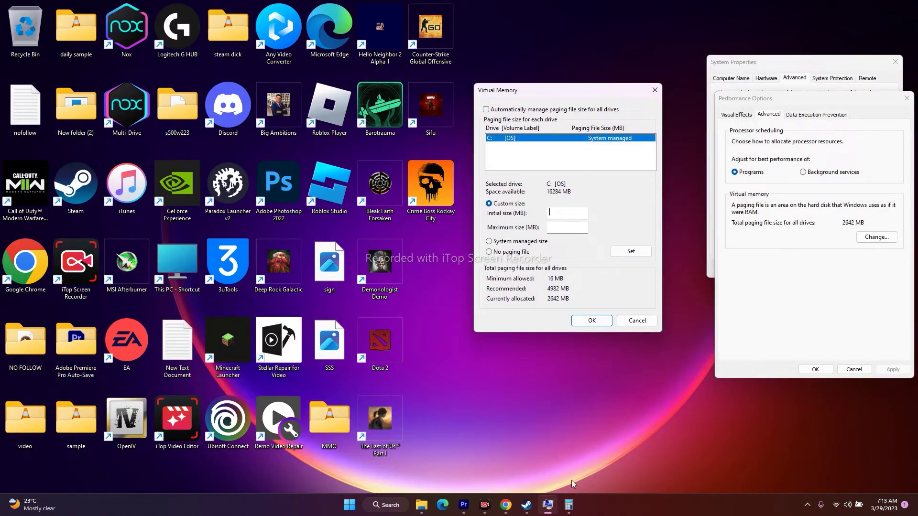
pyautogui.click(568, 505)
pyautogui.click(446, 408)
pyautogui.click(357, 412)
pyautogui.click(654, 306)
pyautogui.click(133, 421)
pyautogui.click(251, 459)
pyautogui.click(250, 428)
pyautogui.click(154, 371)
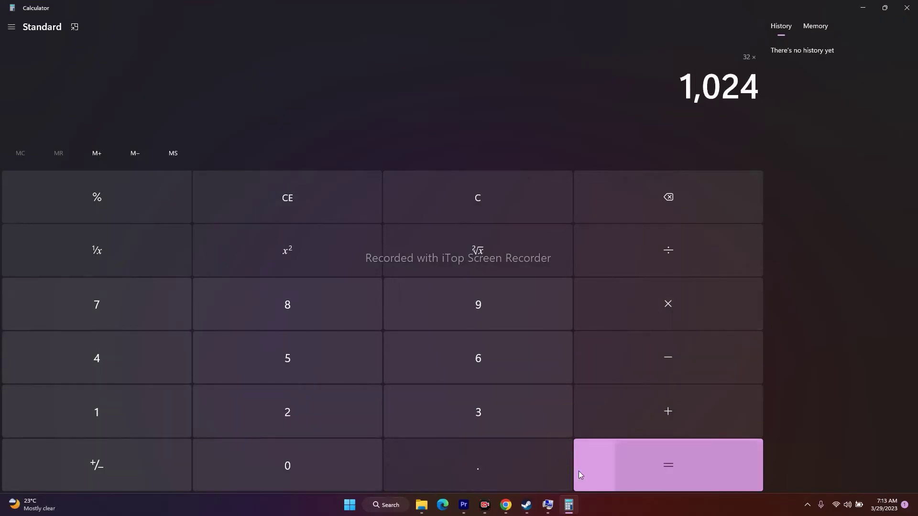
pyautogui.click(652, 475)
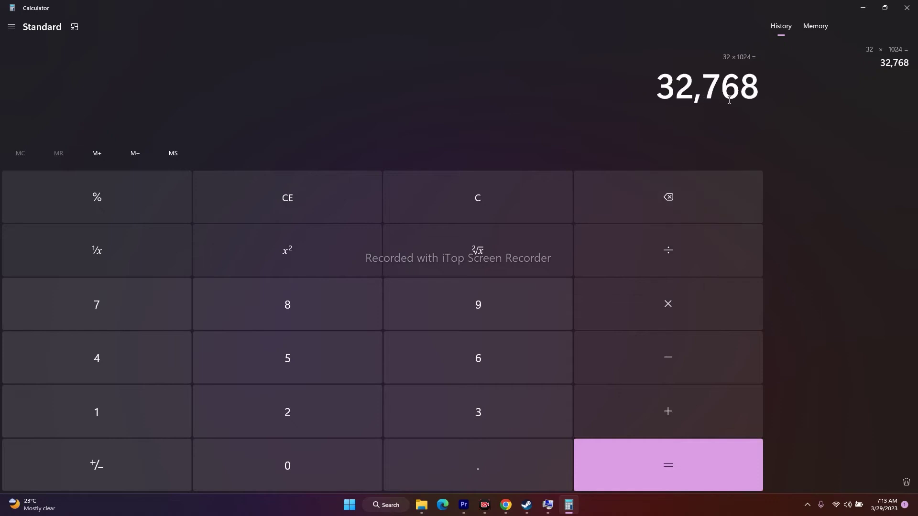
# Multiply the Calculator result by 1.5 and copy the product, 49,152, into the paging file's initial size
pyautogui.click(673, 297)
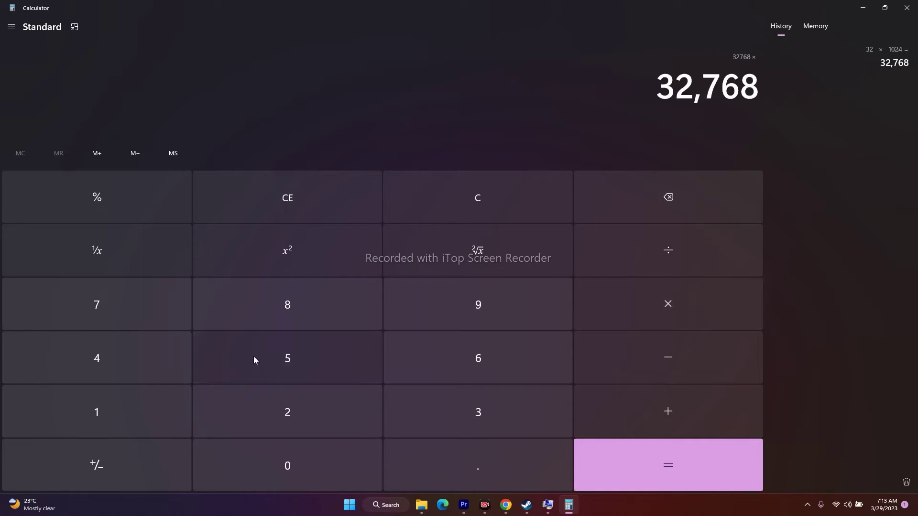
pyautogui.click(122, 423)
pyautogui.click(401, 458)
pyautogui.click(288, 361)
pyautogui.click(601, 471)
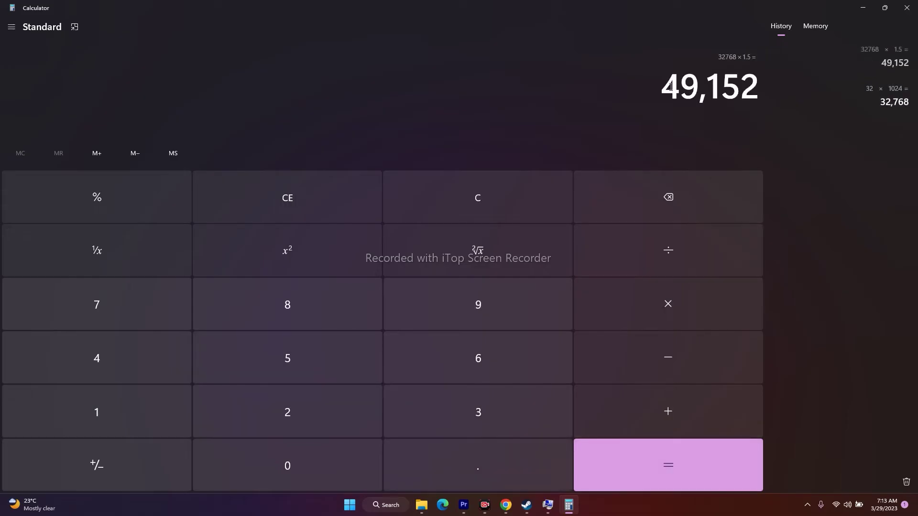
pyautogui.moveTo(658, 85); pyautogui.dragTo(775, 93)
pyautogui.rightClick(775, 93)
pyautogui.click(779, 101)
pyautogui.click(863, 8)
pyautogui.rightClick(578, 214)
pyautogui.click(617, 259)
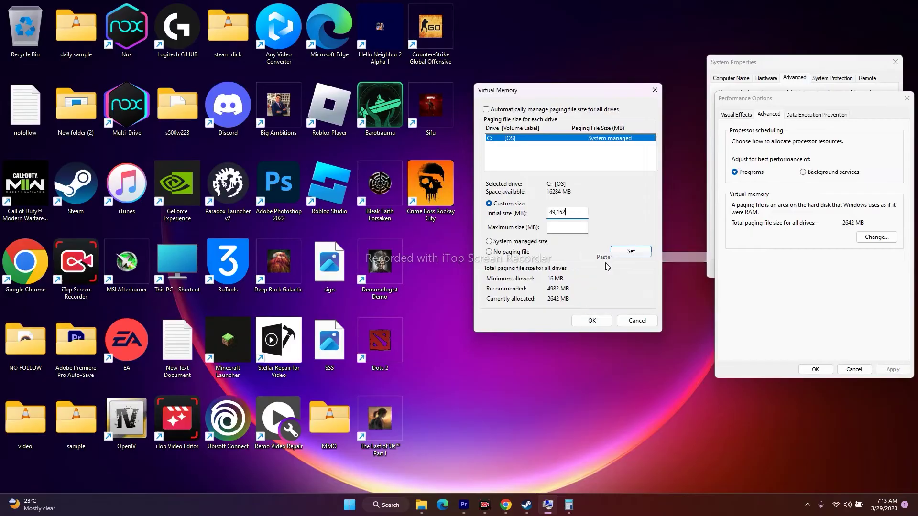
# Ready the maximum size for entry, return to Calculator, and multiply 32 by 1024 again
pyautogui.click(550, 232)
pyautogui.click(568, 505)
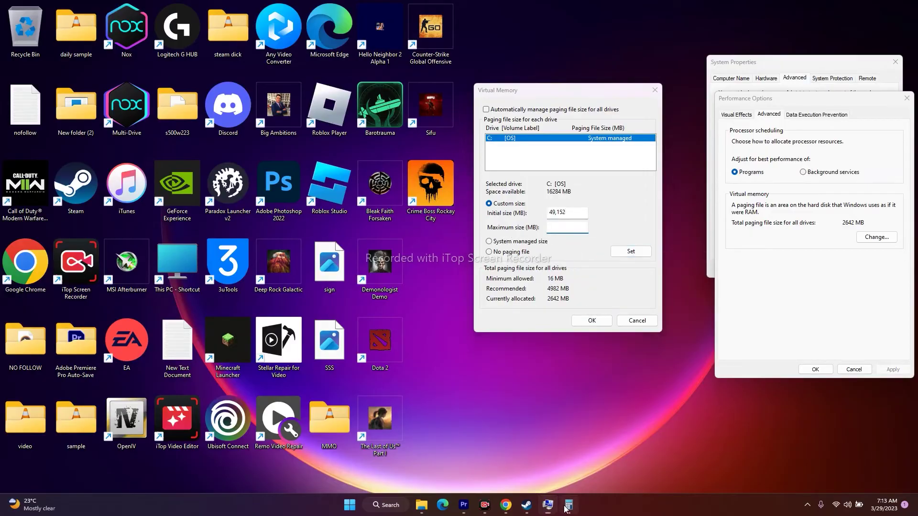
pyautogui.click(316, 202)
pyautogui.click(433, 429)
pyautogui.click(295, 418)
pyautogui.click(641, 319)
pyautogui.click(127, 408)
pyautogui.click(268, 457)
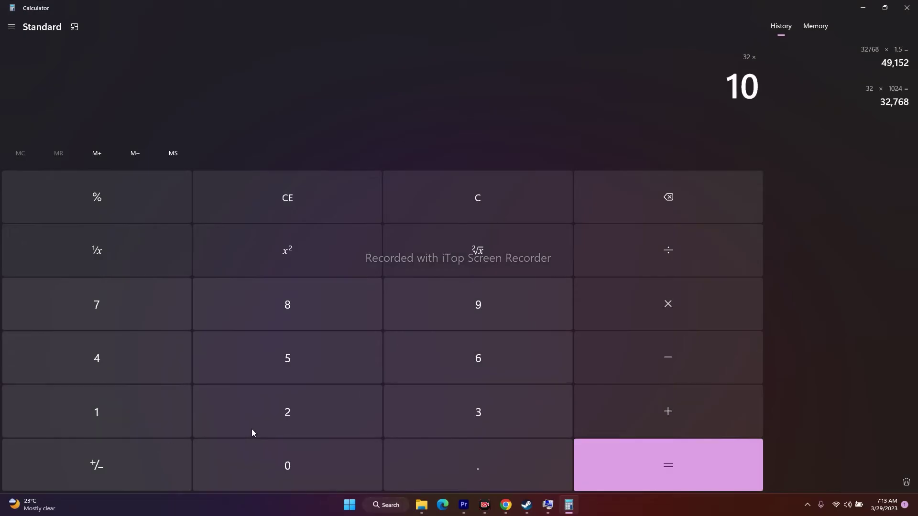
pyautogui.click(253, 426)
pyautogui.click(153, 366)
pyautogui.click(606, 461)
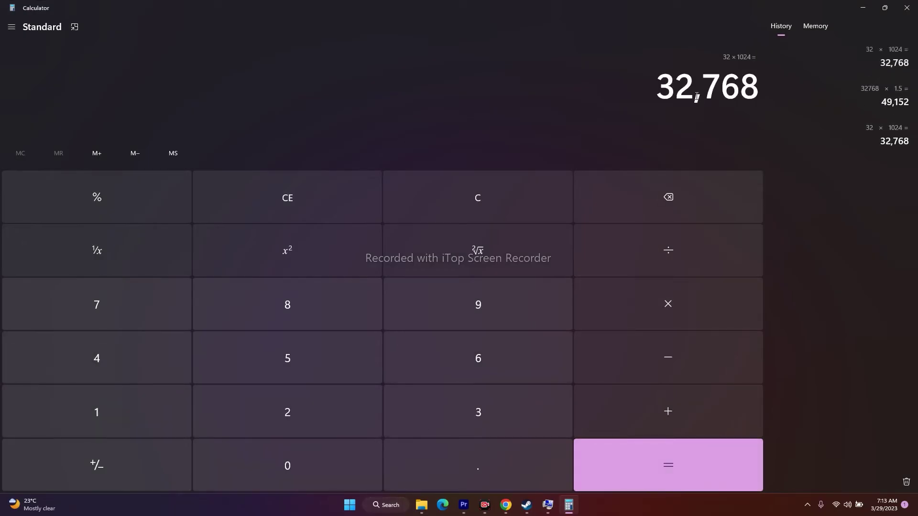
# Multiply the result by 3 and copy the product, 98,304, into the paging file's maximum size
pyautogui.click(685, 306)
pyautogui.click(555, 406)
pyautogui.click(664, 449)
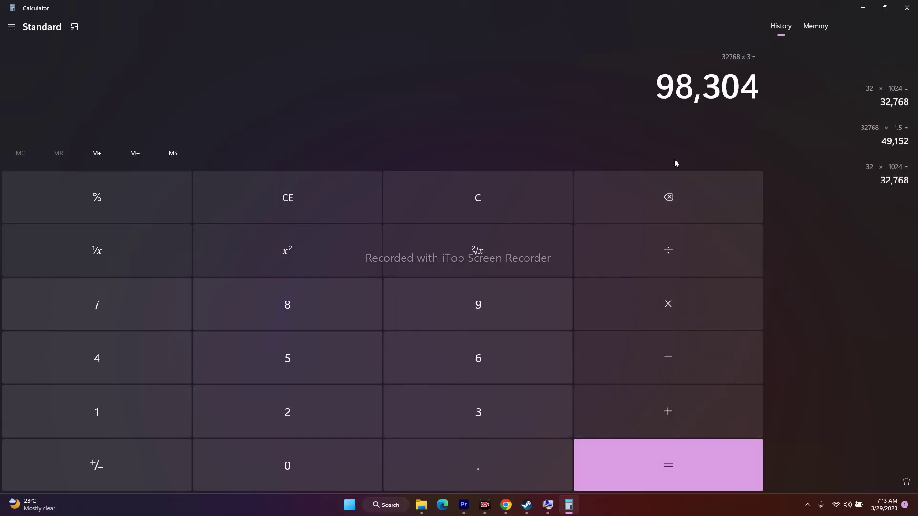
pyautogui.moveTo(656, 87); pyautogui.dragTo(759, 87)
pyautogui.rightClick(755, 99)
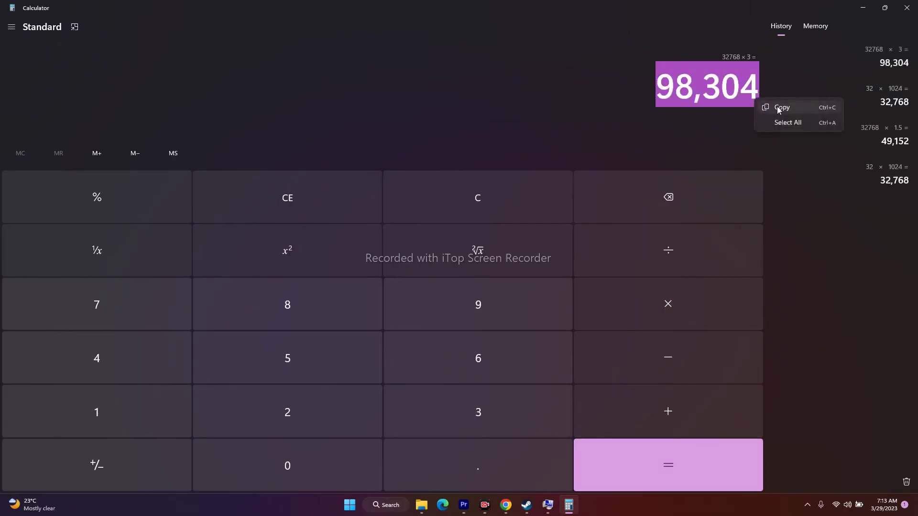
pyautogui.click(779, 108)
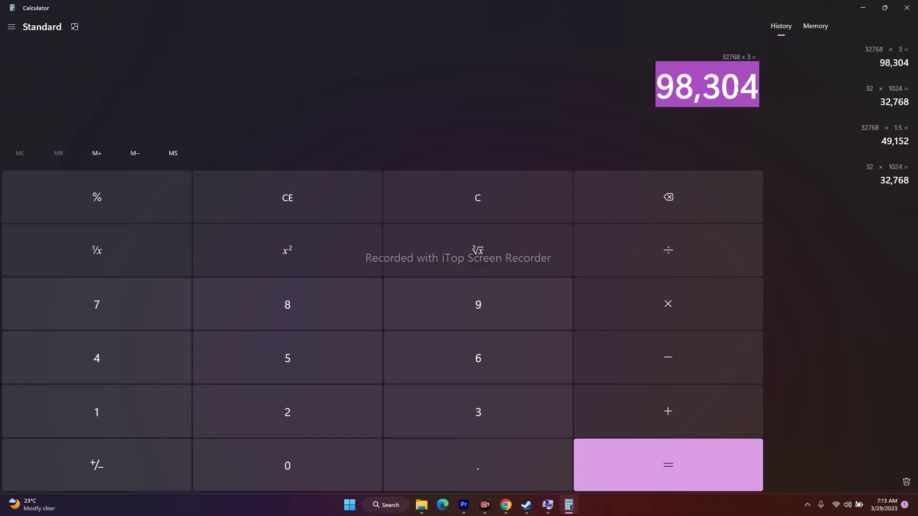
pyautogui.click(863, 8)
pyautogui.rightClick(576, 232)
pyautogui.click(600, 273)
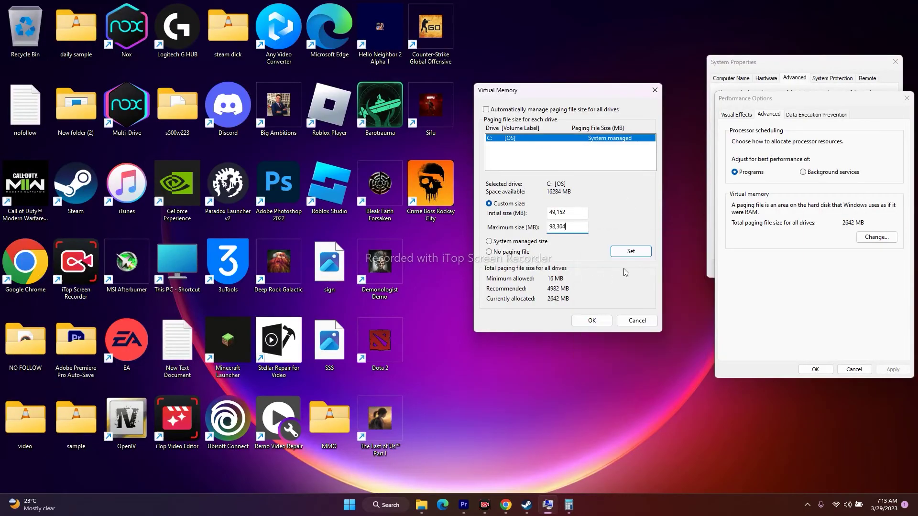
# Cancel the Virtual Memory and Performance Options dialogs and close System Properties
pyautogui.click(631, 321)
pyautogui.click(854, 369)
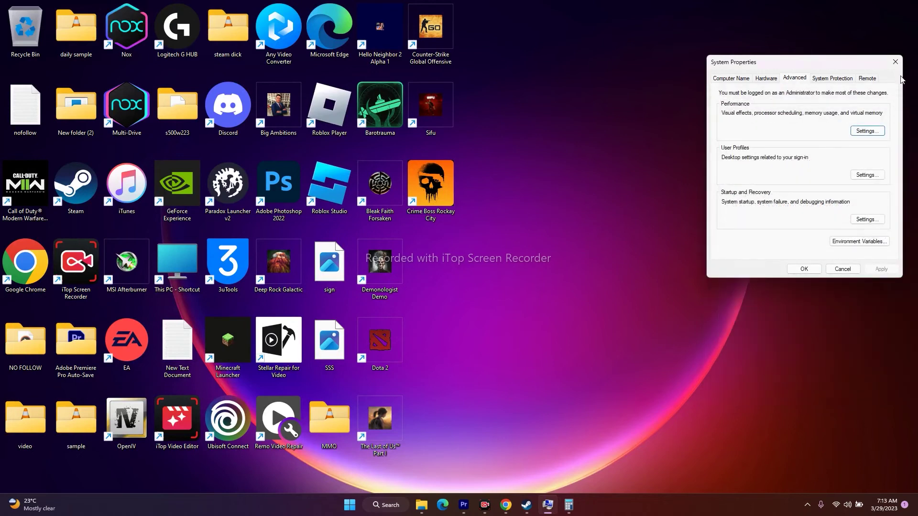
pyautogui.click(813, 270)
# Bring up Steam briefly and minimize it, and open the Graphics settings page through Windows search
pyautogui.click(537, 505)
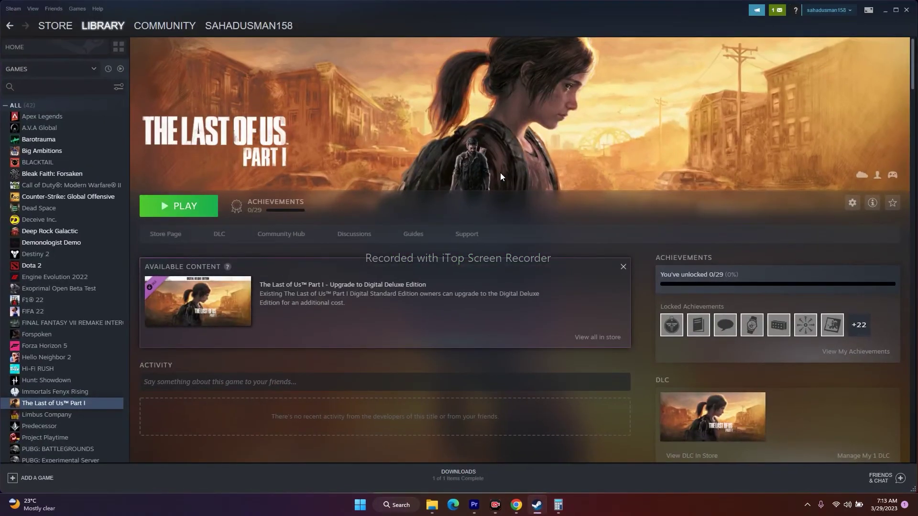
pyautogui.click(884, 13)
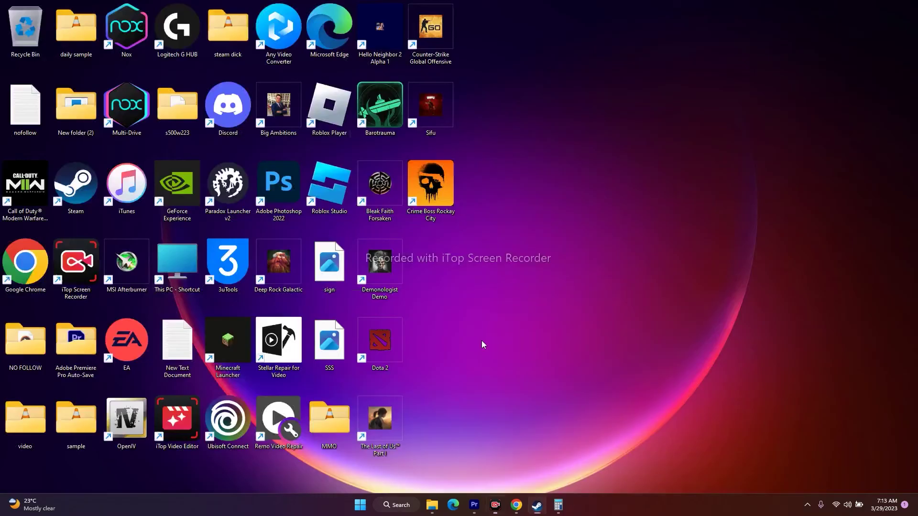
pyautogui.click(399, 505)
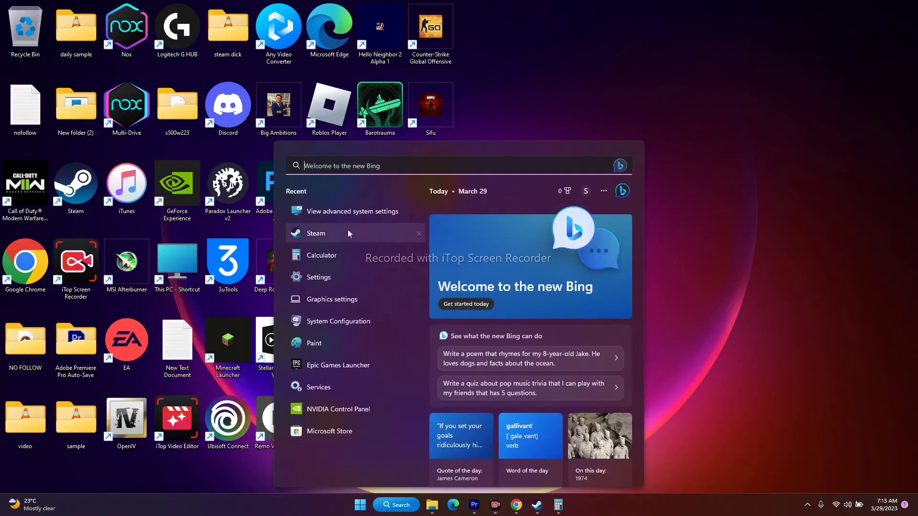
pyautogui.click(339, 300)
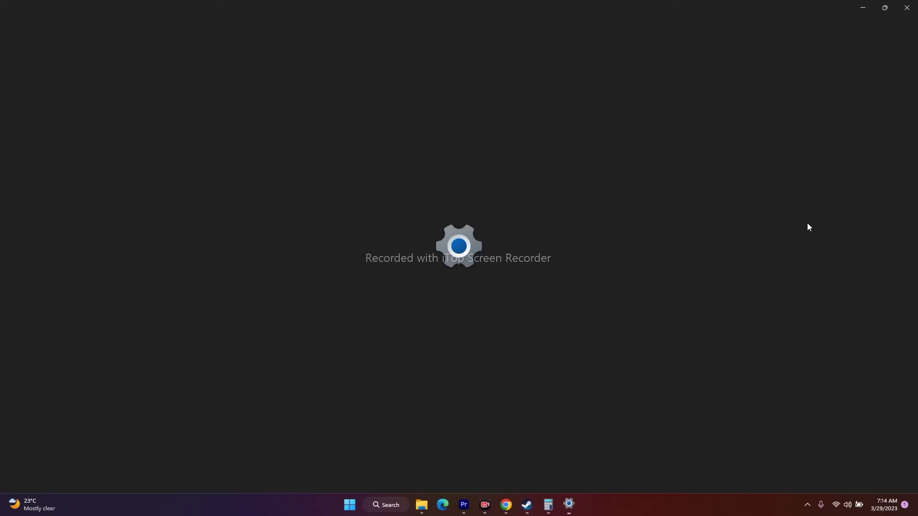
pyautogui.scroll(-3, 681, 191)
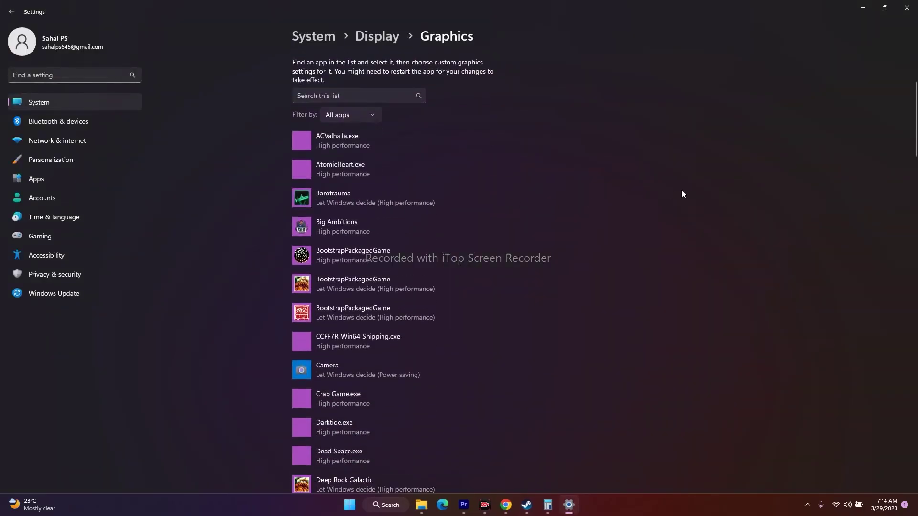
pyautogui.scroll(3, 229, 225)
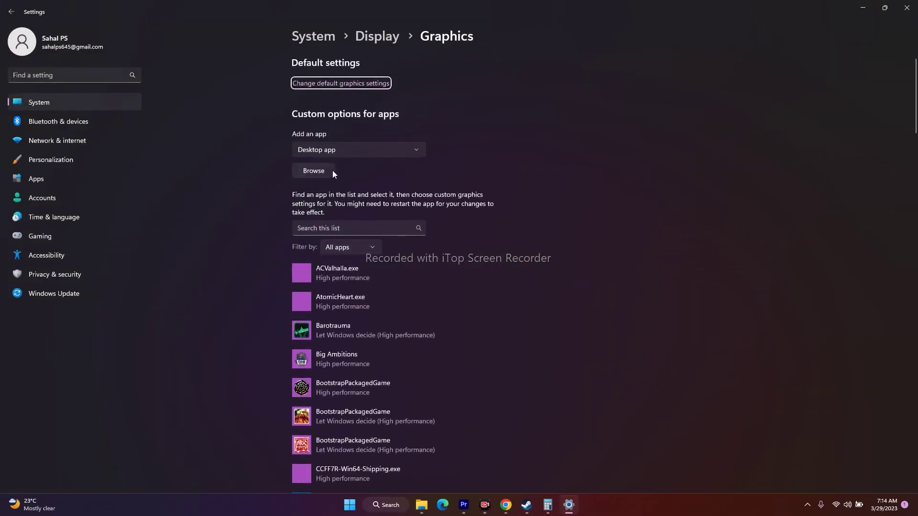
# Browse for a desktop app to add and open the Steam folder under Program Files (x86) on drive C
pyautogui.click(317, 173)
pyautogui.click(44, 201)
pyautogui.doubleClick(137, 90)
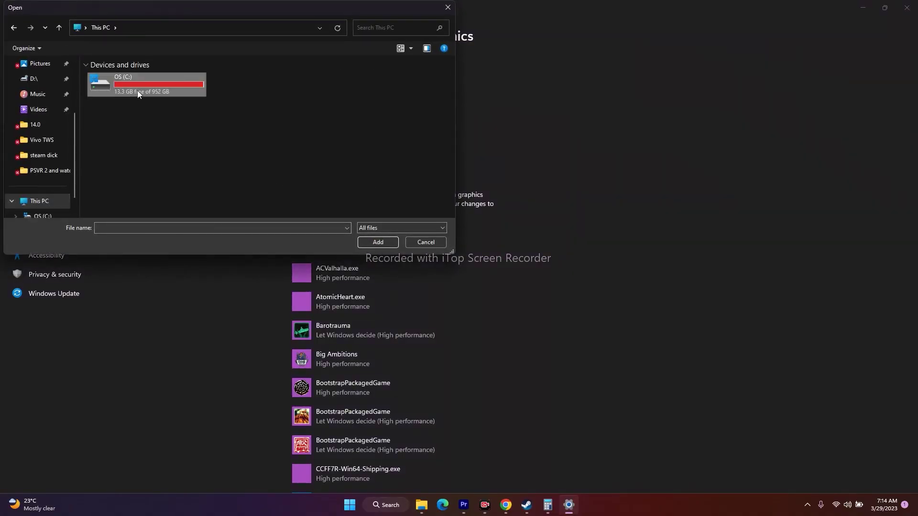
pyautogui.scroll(-4, 142, 164)
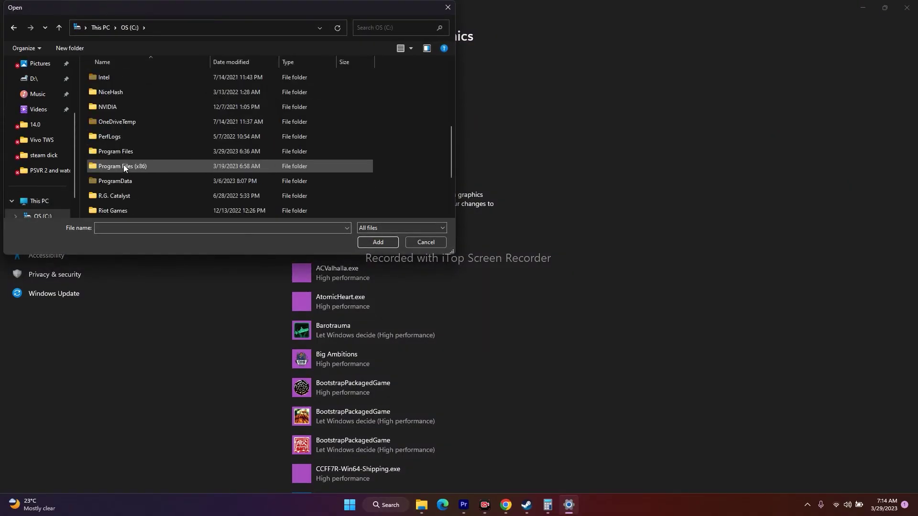
pyautogui.doubleClick(139, 165)
pyautogui.scroll(-5, 154, 141)
pyautogui.scroll(-7, 154, 140)
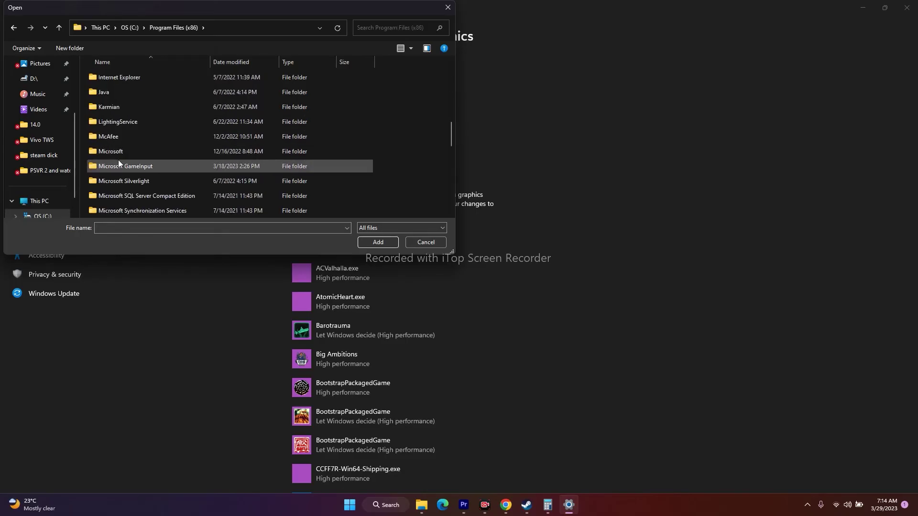
pyautogui.scroll(-2, 119, 191)
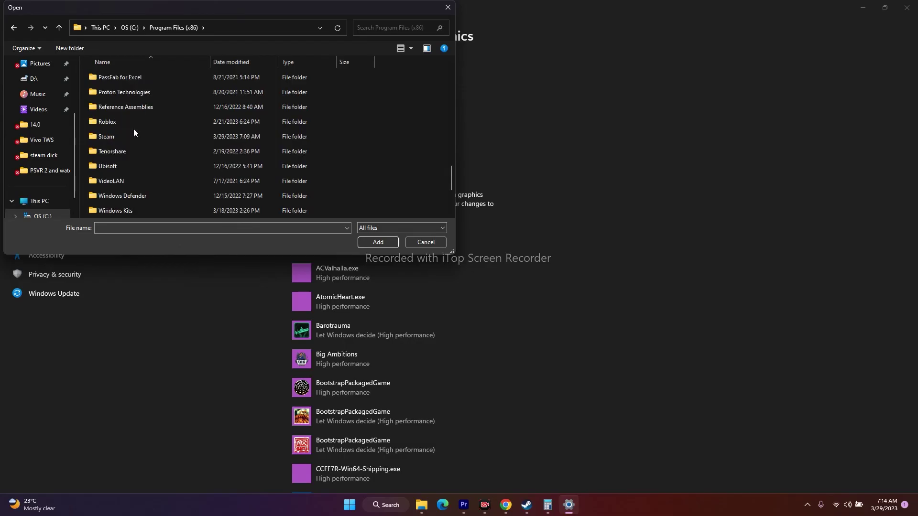
pyautogui.doubleClick(128, 138)
# Go through steamapps and common to The Last of Us Part I folder, and cancel adding an app
pyautogui.scroll(-4, 134, 143)
pyautogui.click(131, 193)
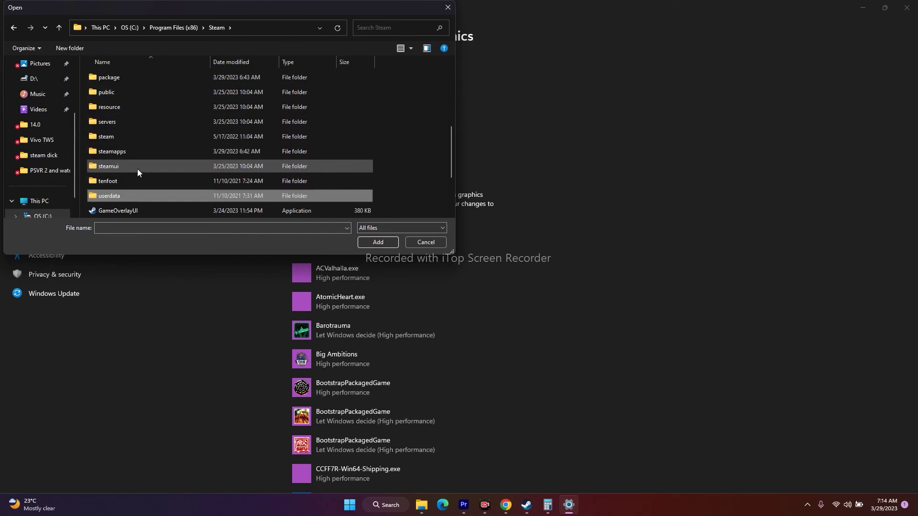
pyautogui.doubleClick(136, 151)
pyautogui.doubleClick(136, 78)
pyautogui.scroll(-7, 150, 129)
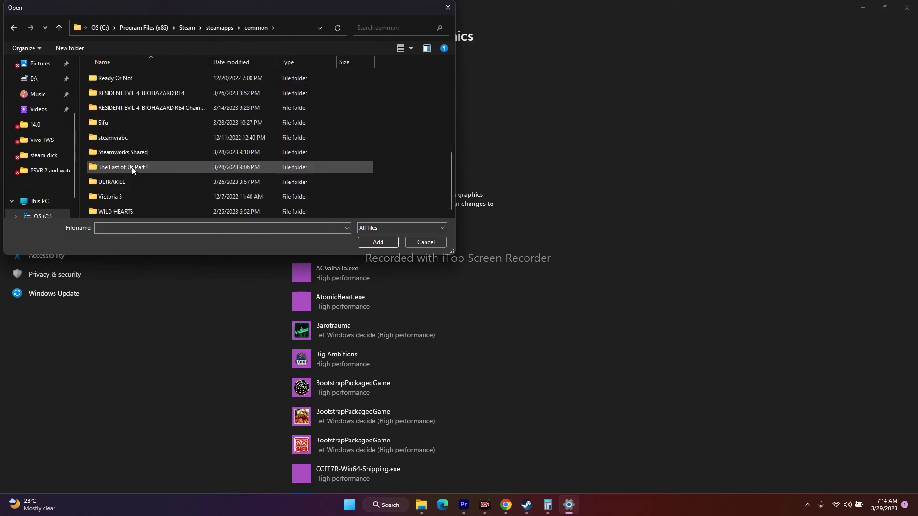
pyautogui.doubleClick(145, 168)
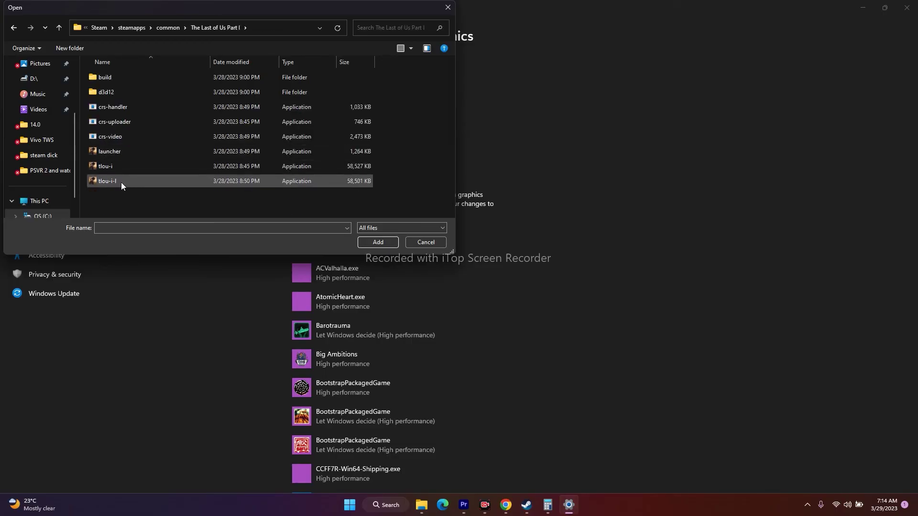
pyautogui.click(425, 241)
# Find The Last of Us Part I in the Graphics app list and save its graphics preference as High performance
pyautogui.scroll(-7, 537, 244)
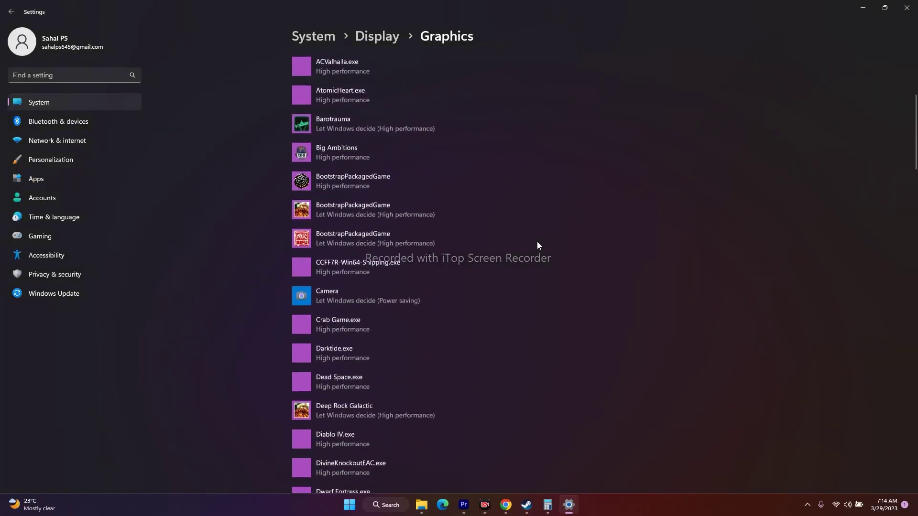
pyautogui.scroll(-7, 537, 244)
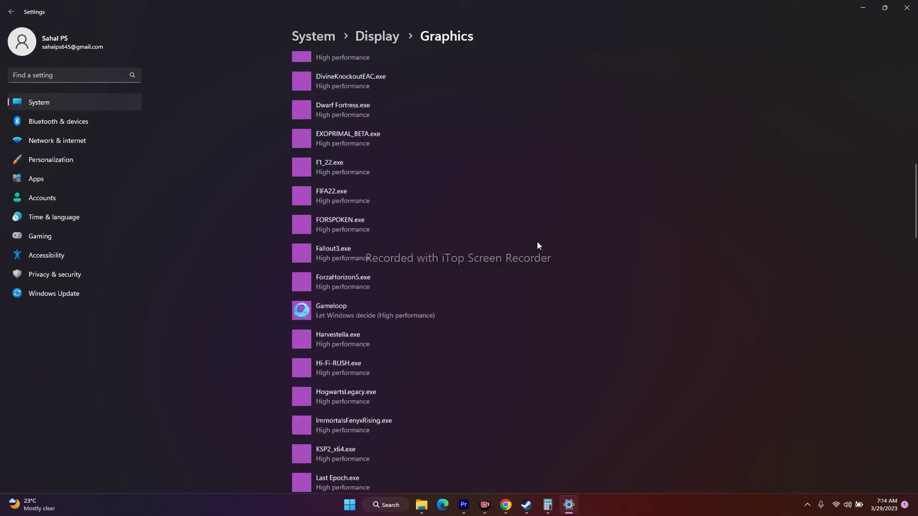
pyautogui.scroll(-4, 537, 242)
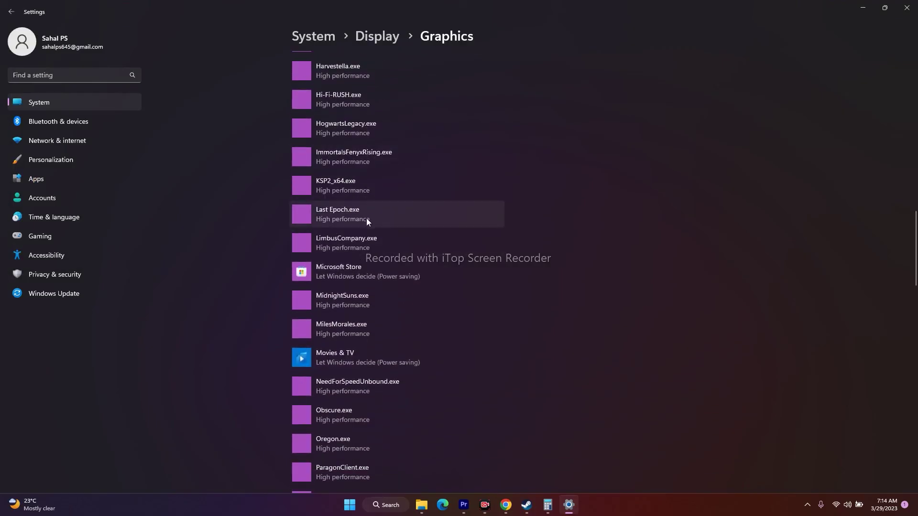
pyautogui.scroll(-6, 501, 206)
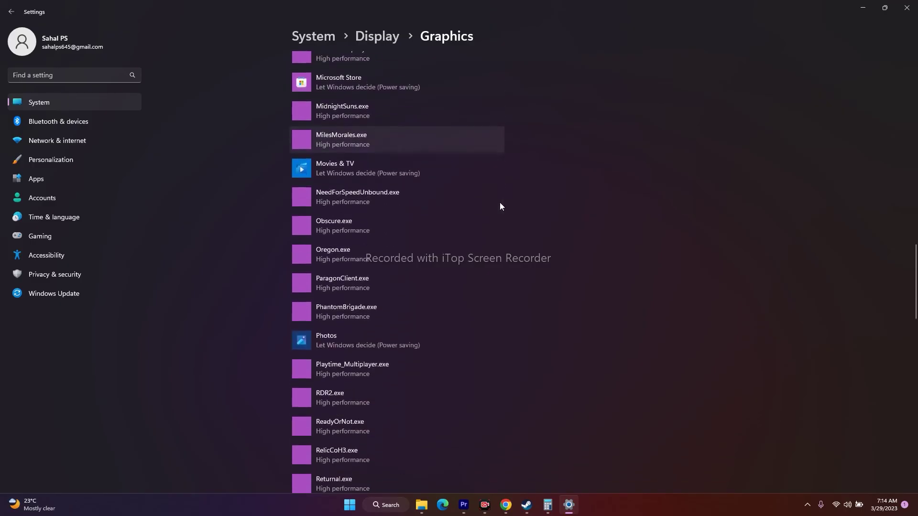
pyautogui.scroll(-6, 501, 205)
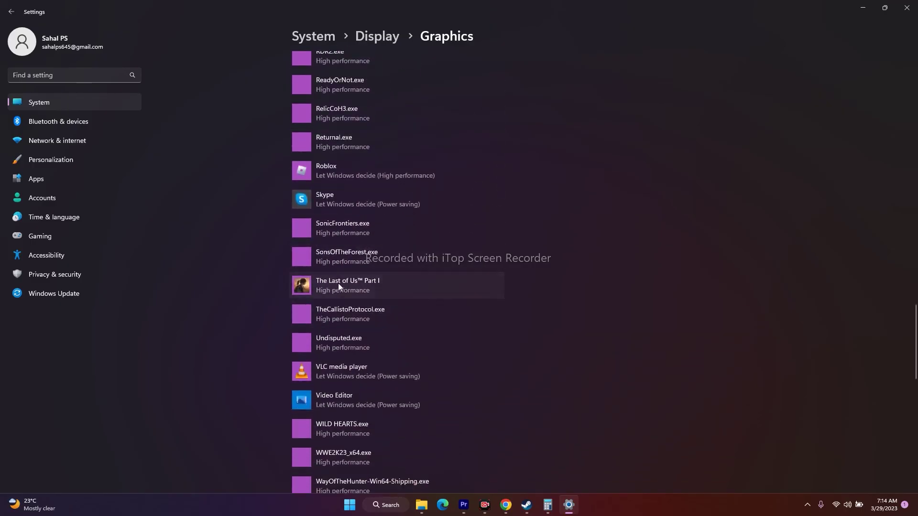
pyautogui.click(341, 287)
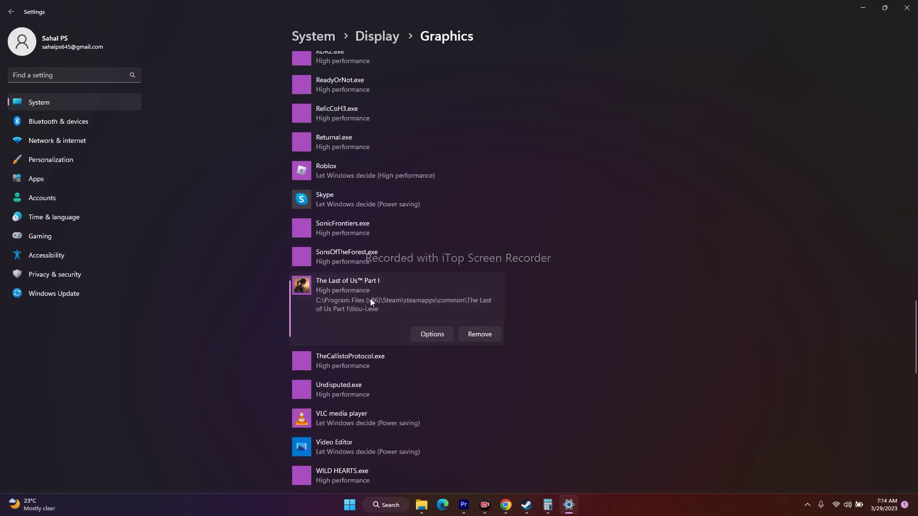
pyautogui.click(432, 335)
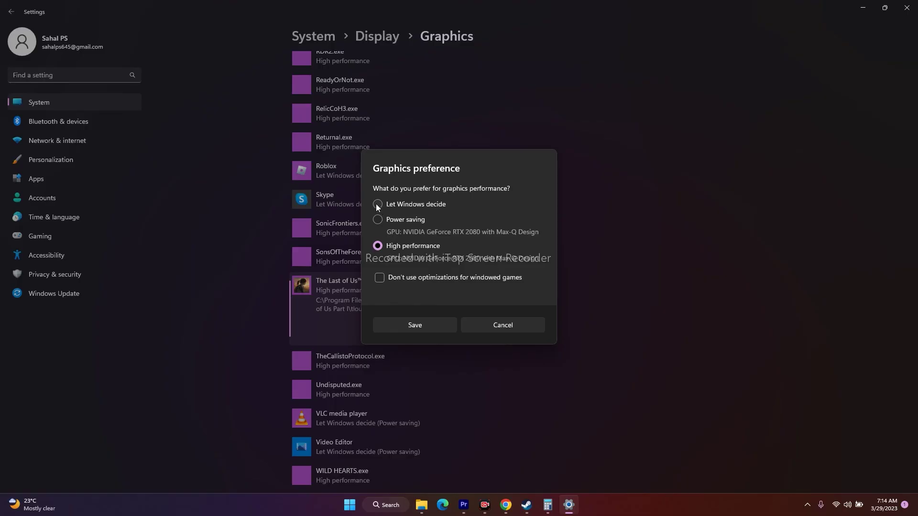
pyautogui.click(377, 205)
pyautogui.click(377, 246)
pyautogui.click(407, 322)
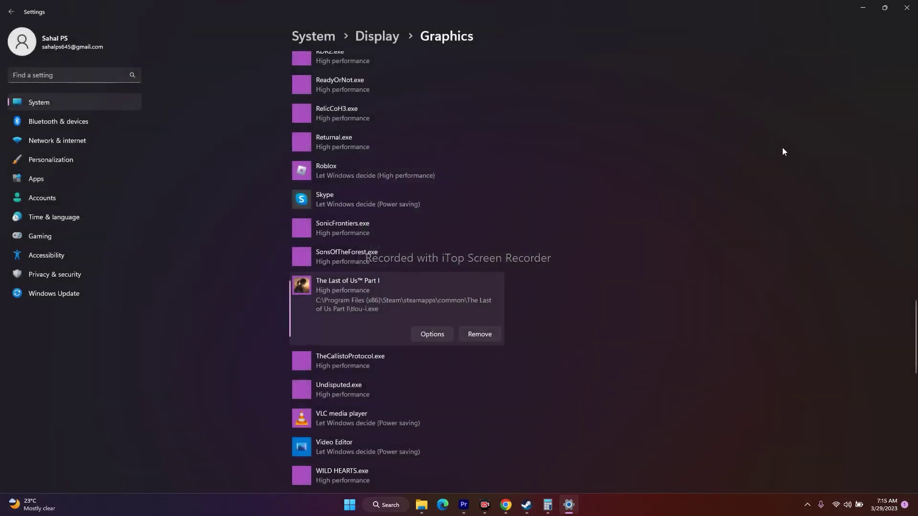
# Close Settings and switch to The Last of Us Part I library page in Steam
pyautogui.click(906, 8)
pyautogui.click(538, 505)
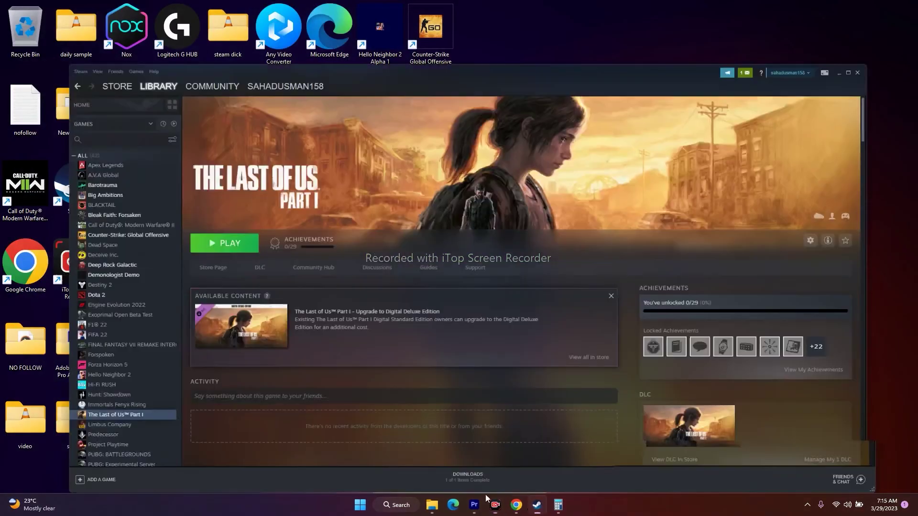